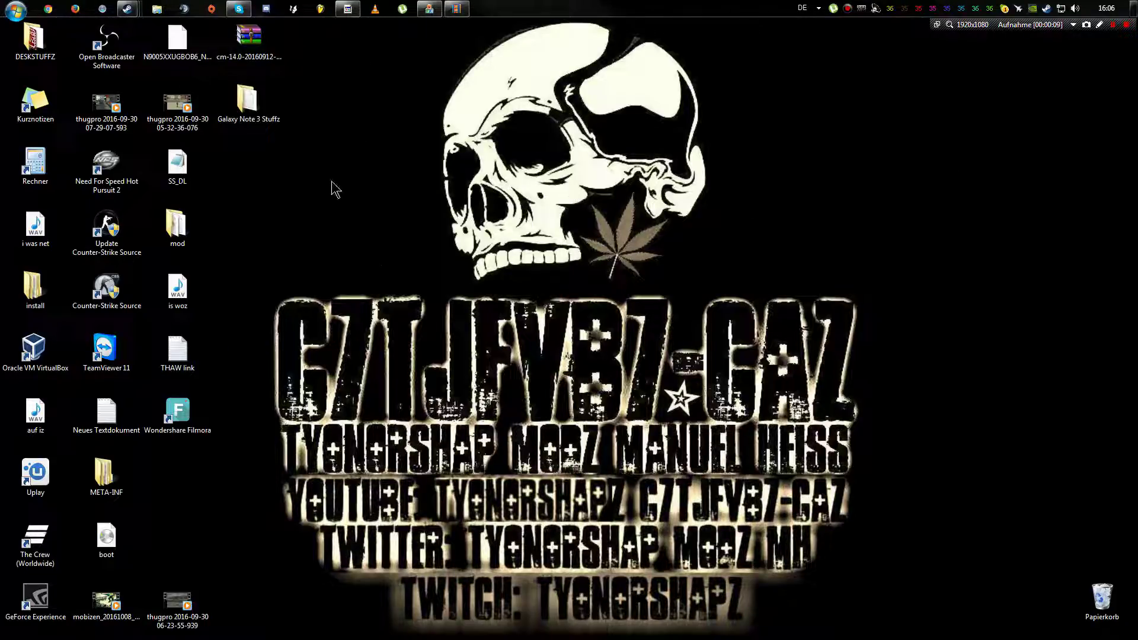
# Load the pasted TorrentDownloads link in Chrome, download the American Wasteland torrent and open it in µTorrent
pyautogui.click(48, 10)
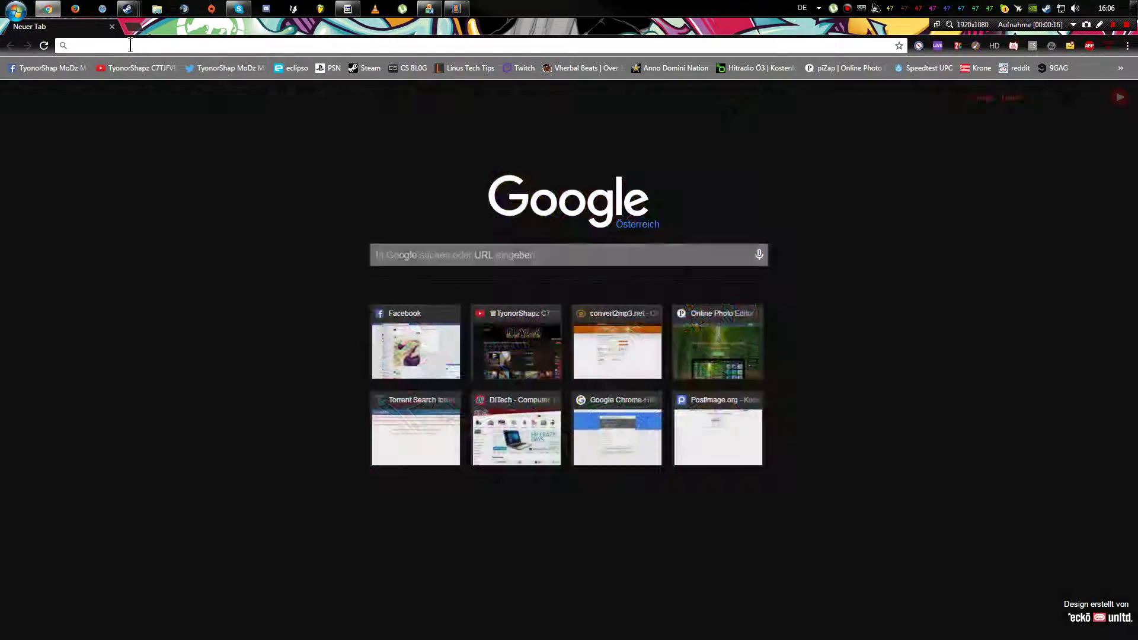
pyautogui.rightClick(131, 46)
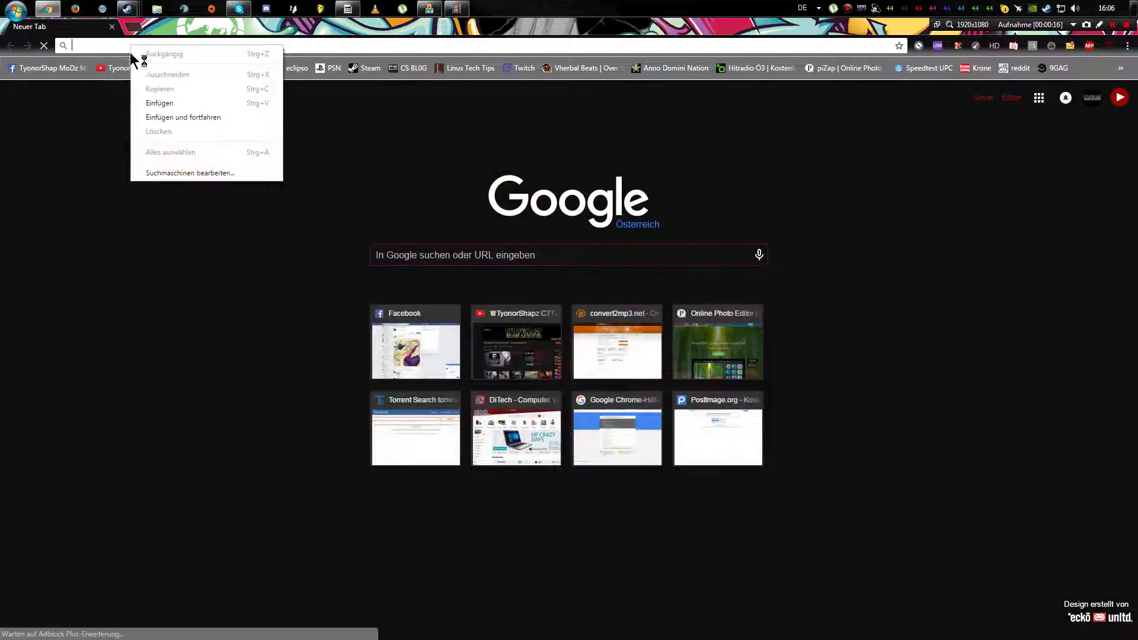
pyautogui.click(170, 118)
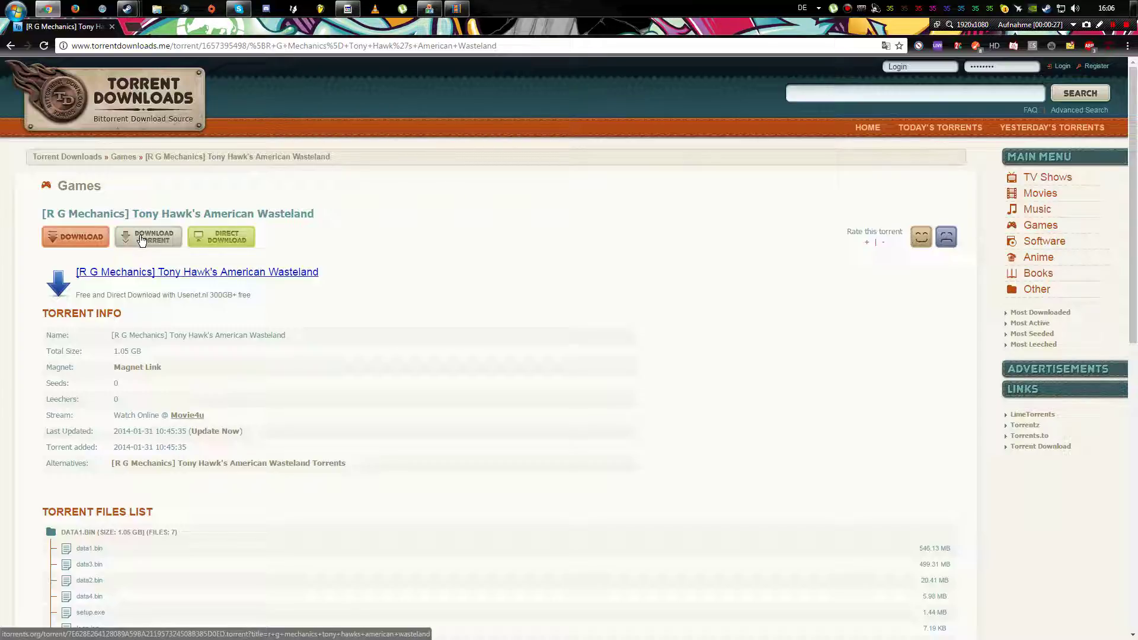
pyautogui.click(141, 239)
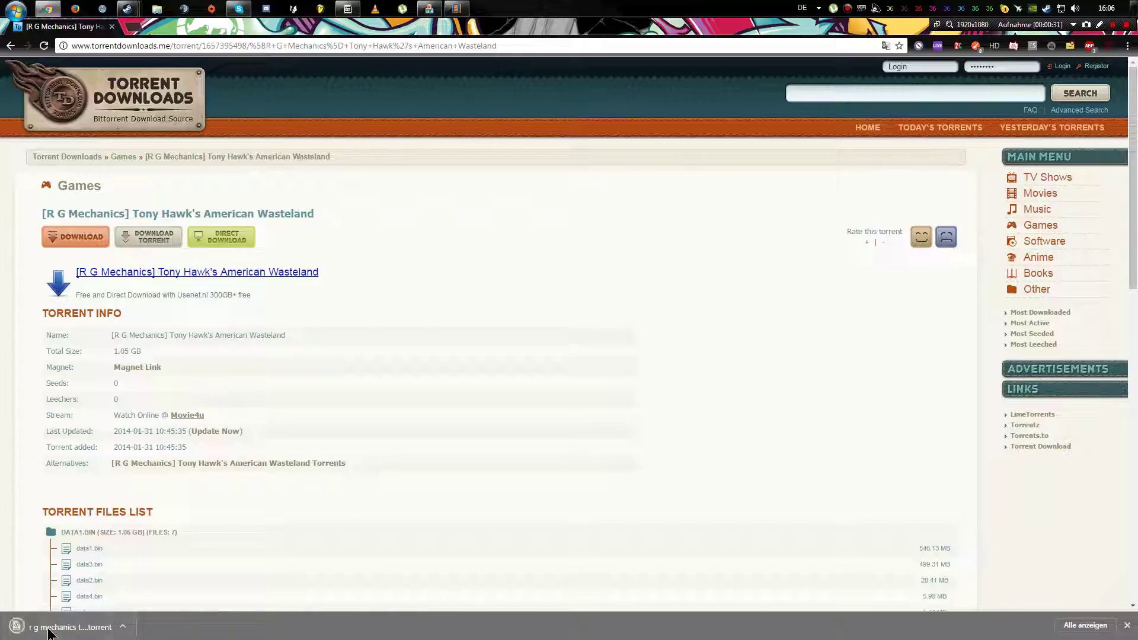
pyautogui.click(56, 626)
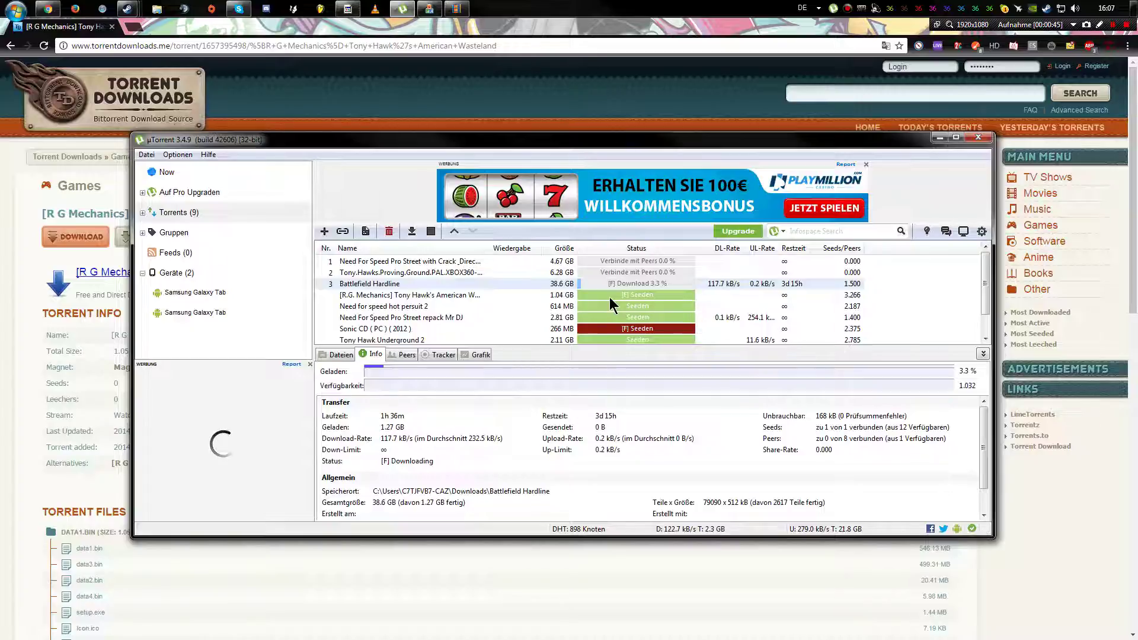
# Confirm the Tony Hawk's American Wasteland torrent shows 100% complete, then close µTorrent
pyautogui.click(463, 295)
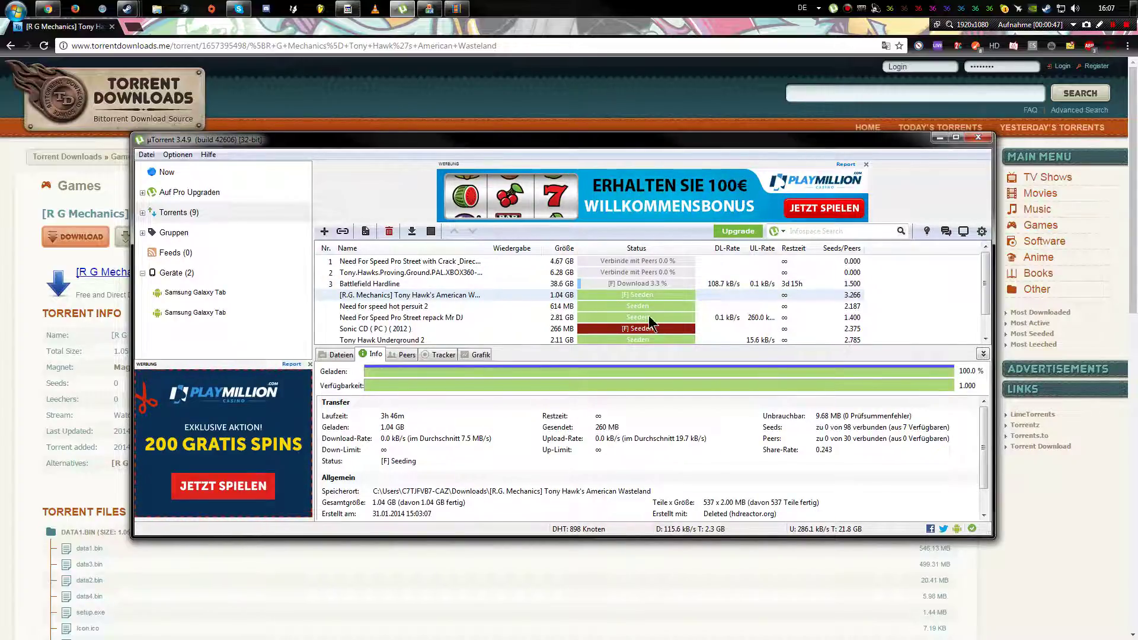
pyautogui.click(976, 138)
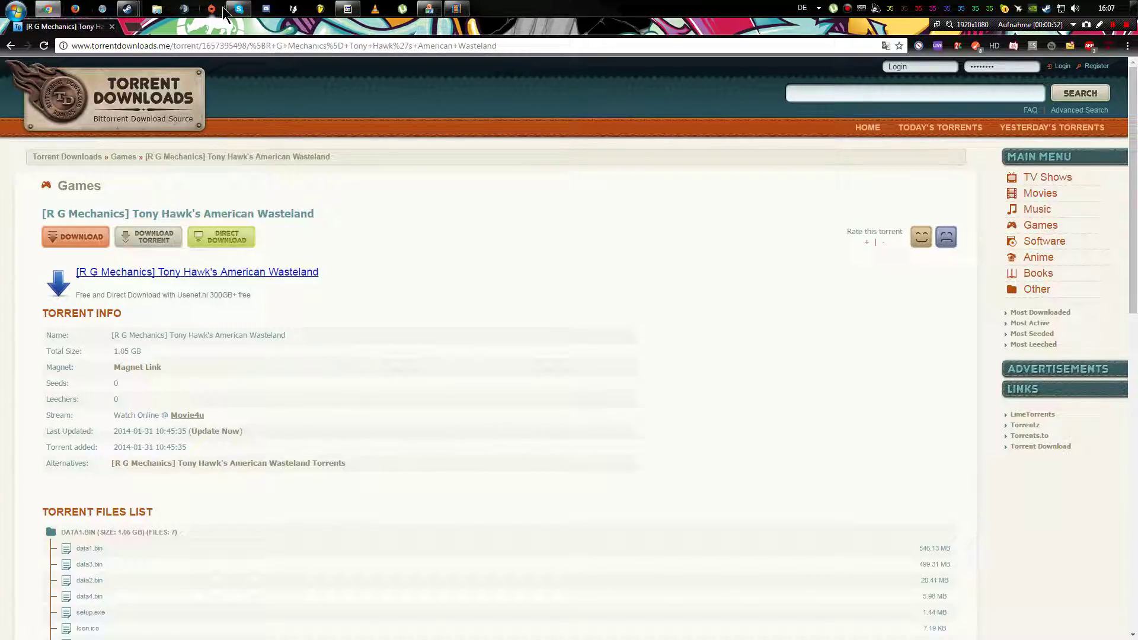
# Run setup from the [R.G. Mechanics] Tony Hawk folder in Downloads
pyautogui.click(158, 9)
pyautogui.click(160, 291)
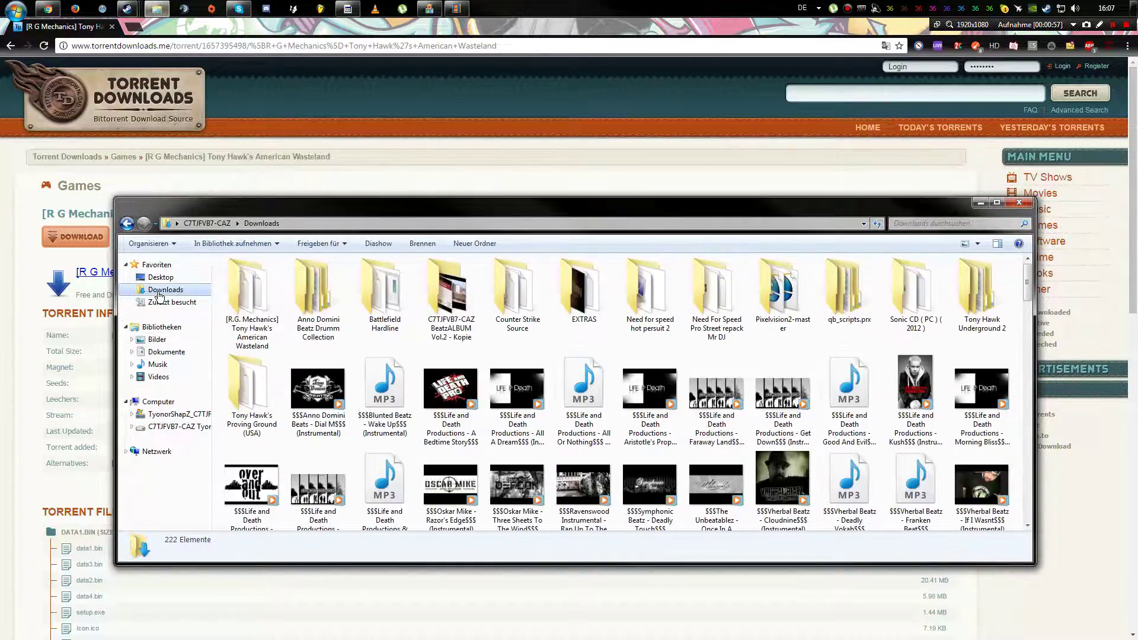
pyautogui.doubleClick(240, 300)
pyautogui.click(248, 354)
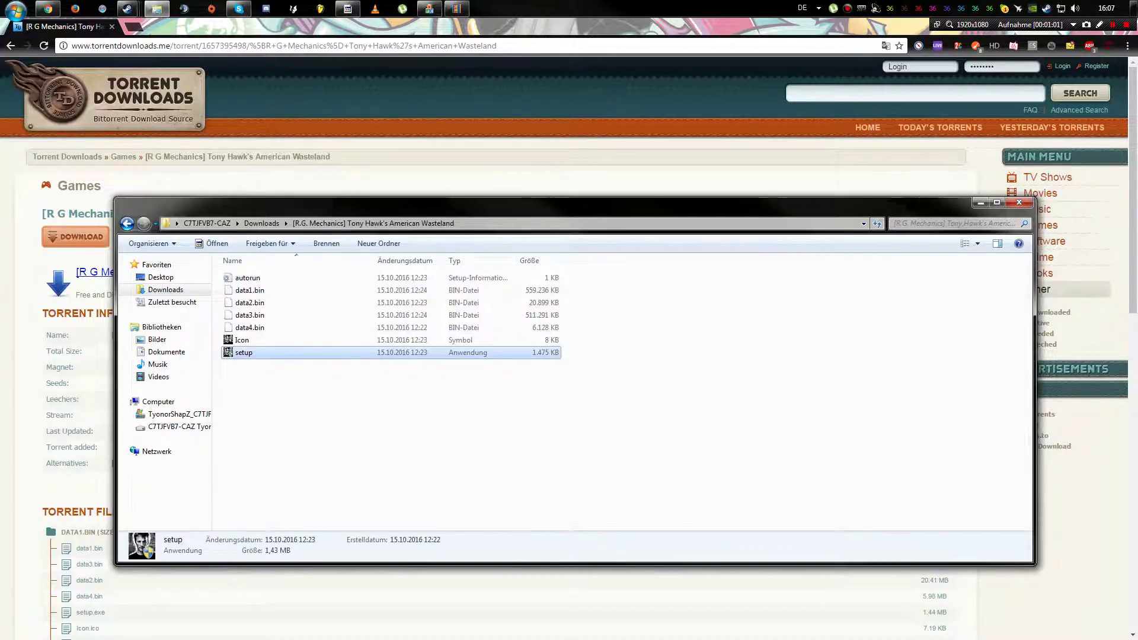
pyautogui.press('Return')
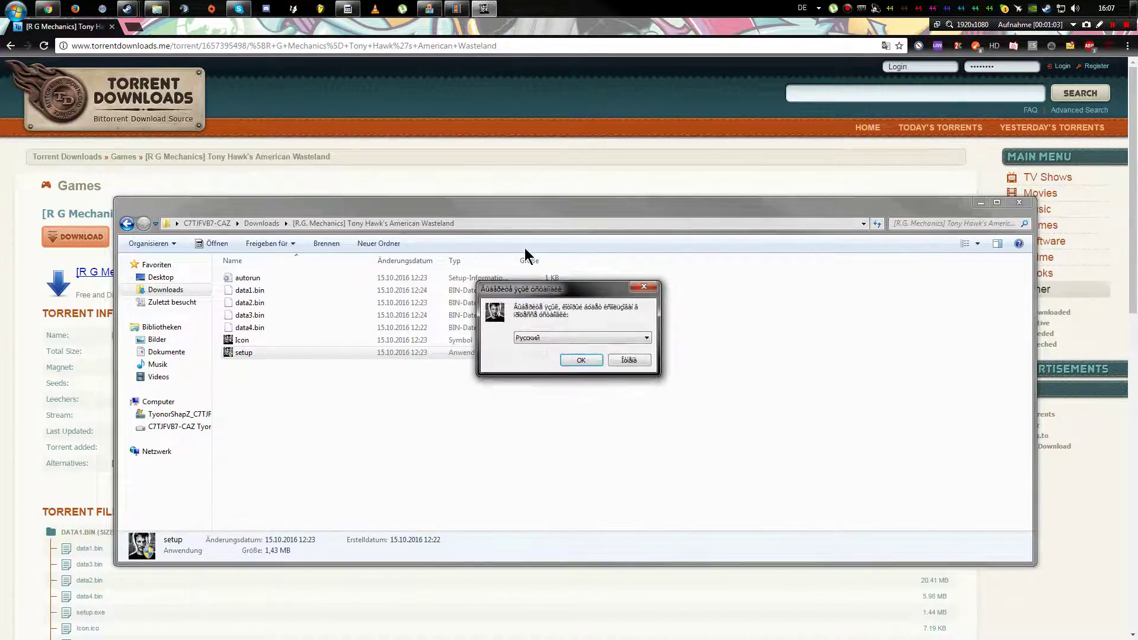
# Set the installer language to English
pyautogui.click(587, 337)
pyautogui.click(583, 356)
pyautogui.click(581, 360)
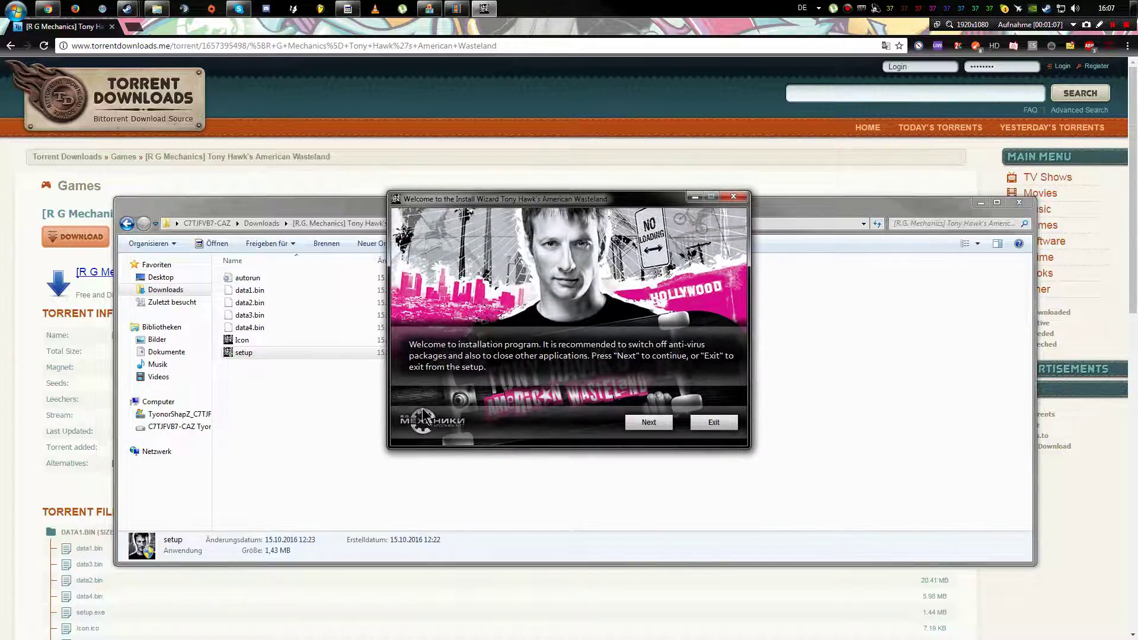
# Browse the installation folder to the H: drive
pyautogui.click(649, 422)
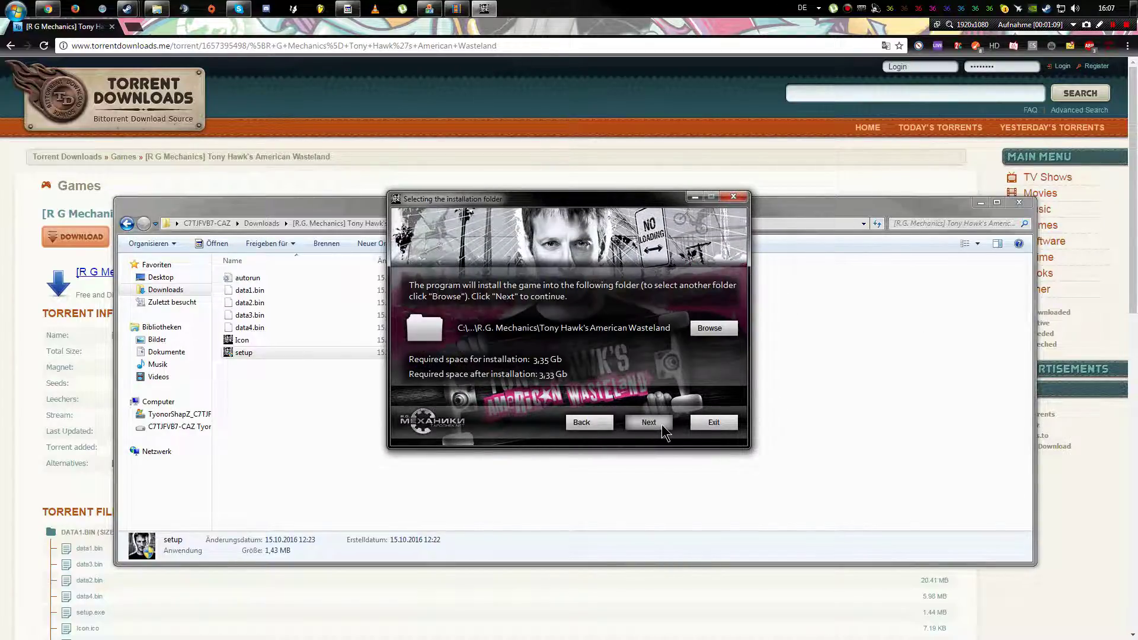
pyautogui.click(709, 328)
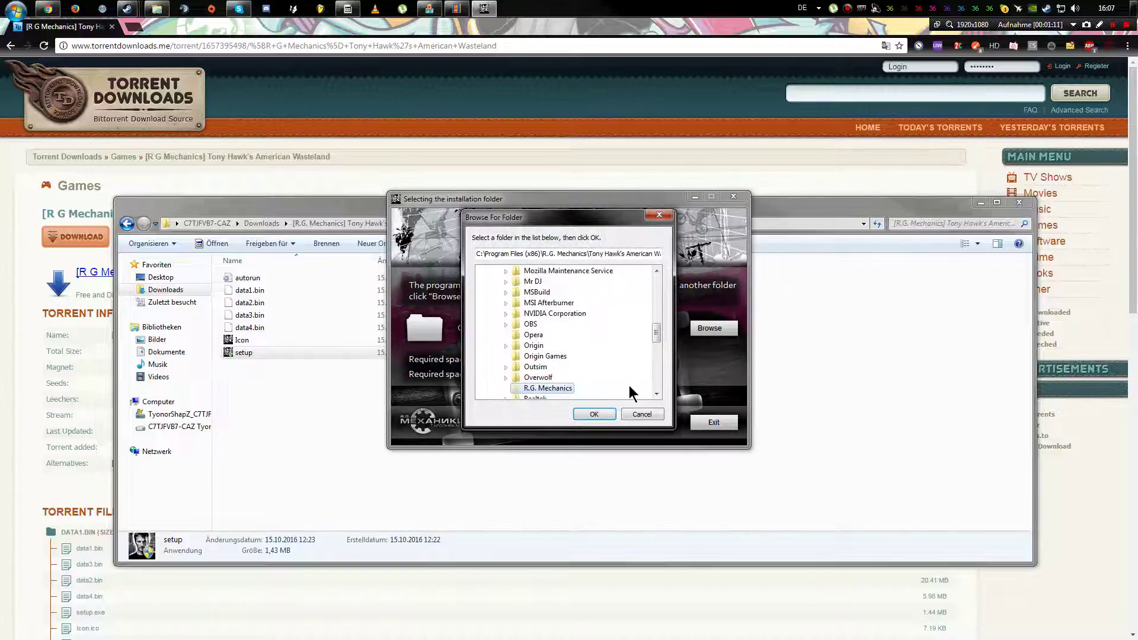
pyautogui.moveTo(656, 330); pyautogui.dragTo(656, 263)
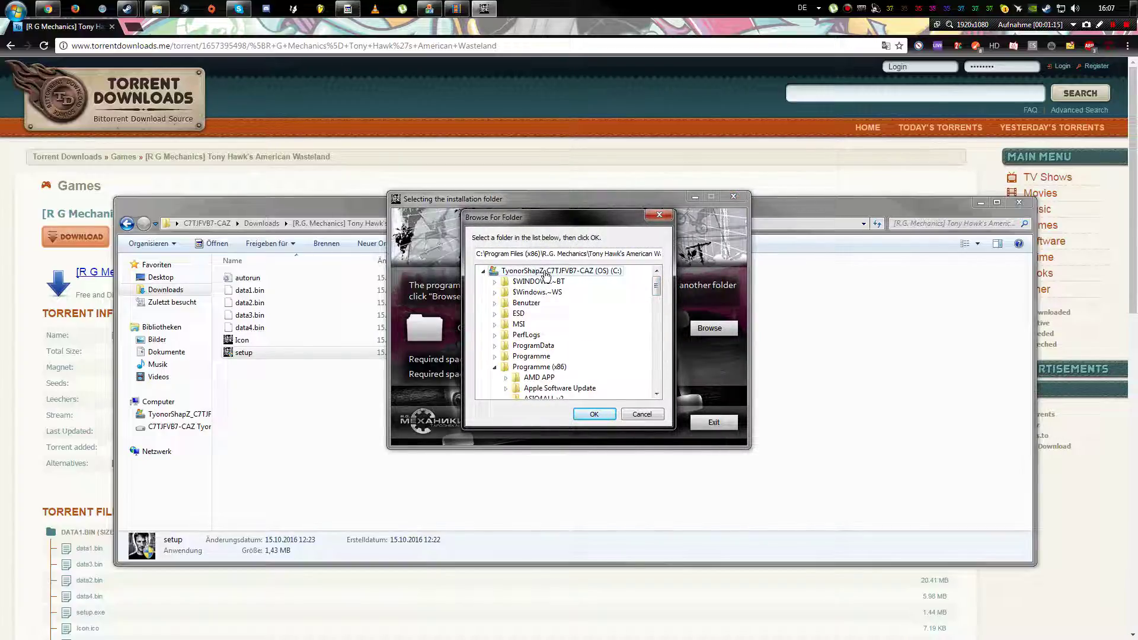
pyautogui.doubleClick(546, 274)
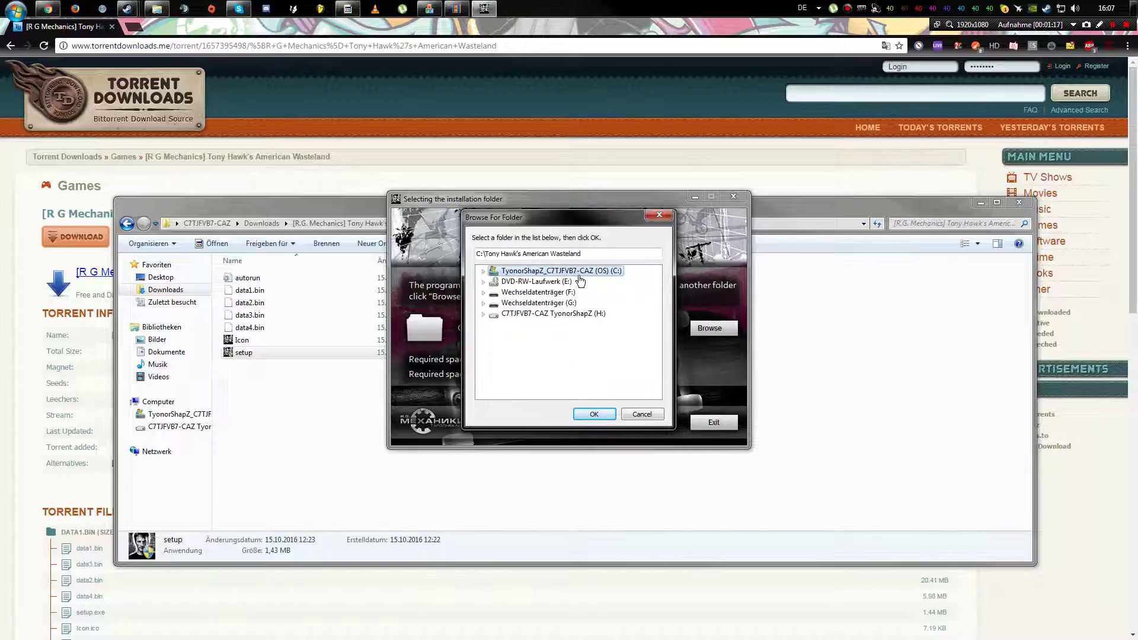
pyautogui.doubleClick(552, 314)
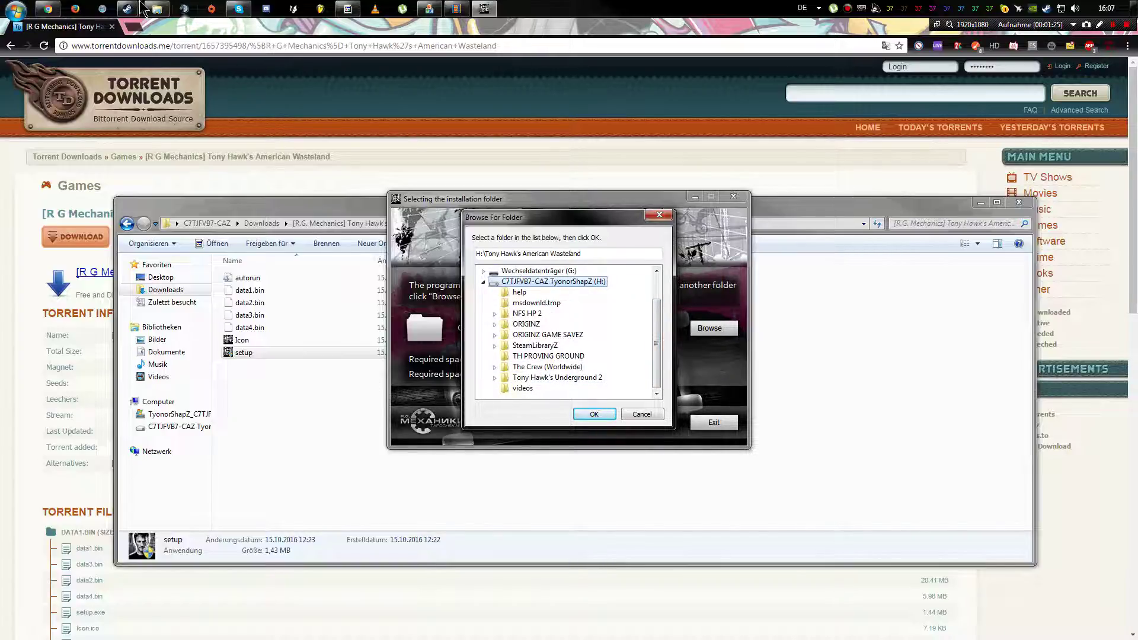
# Open a new Explorer window on drive H: and create a folder named THAW
pyautogui.rightClick(156, 9)
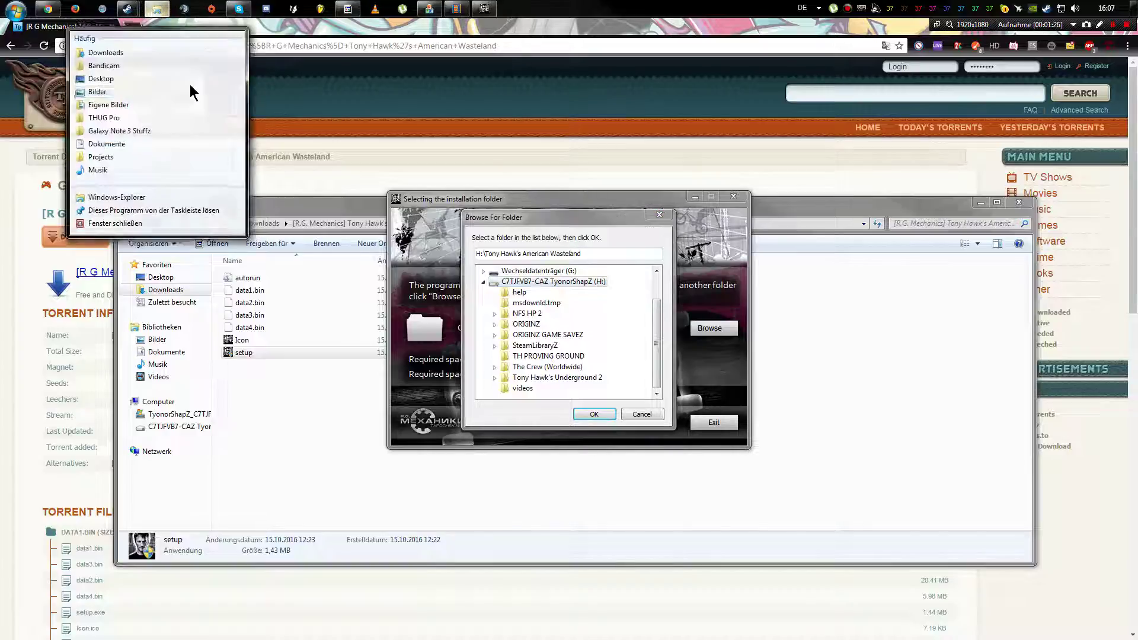
pyautogui.click(146, 199)
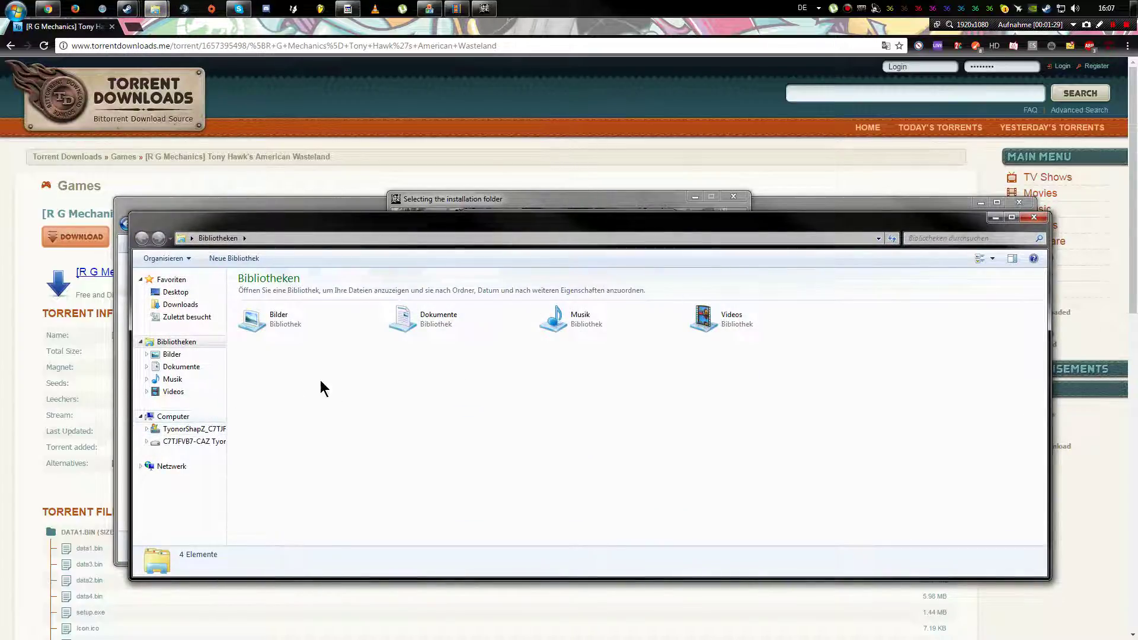
pyautogui.click(189, 441)
pyautogui.rightClick(720, 370)
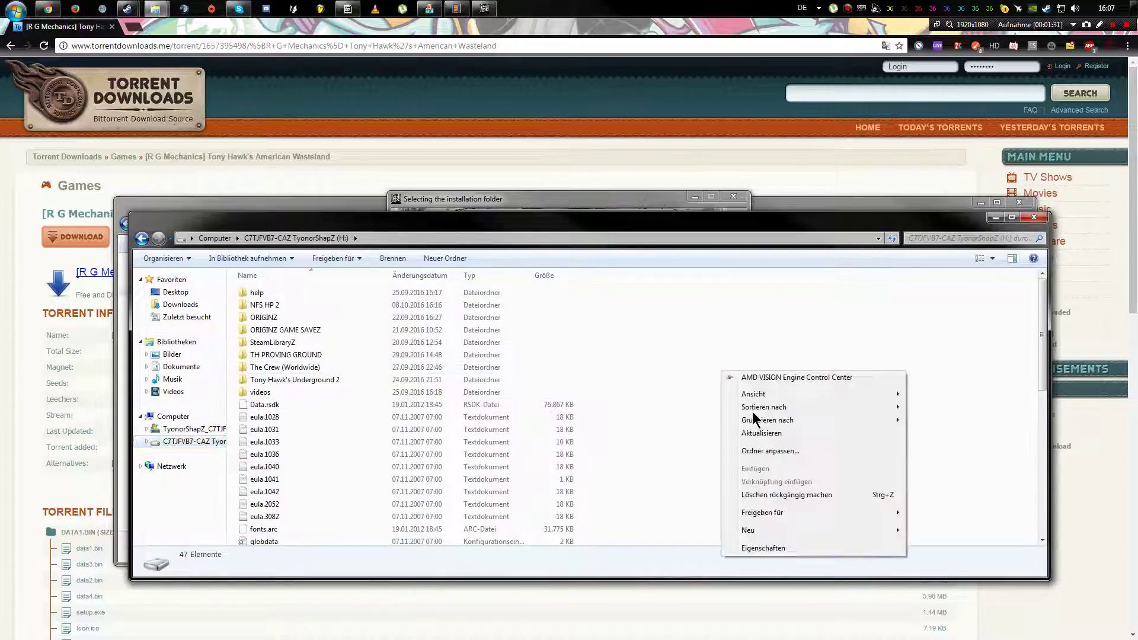
pyautogui.moveTo(755, 528)
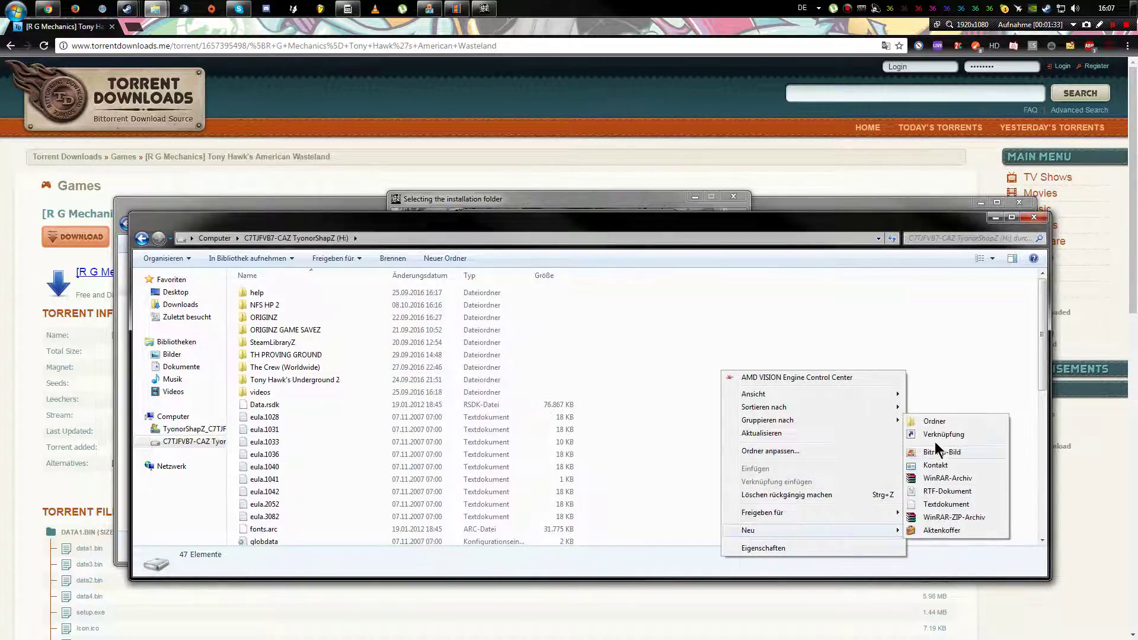
pyautogui.click(937, 421)
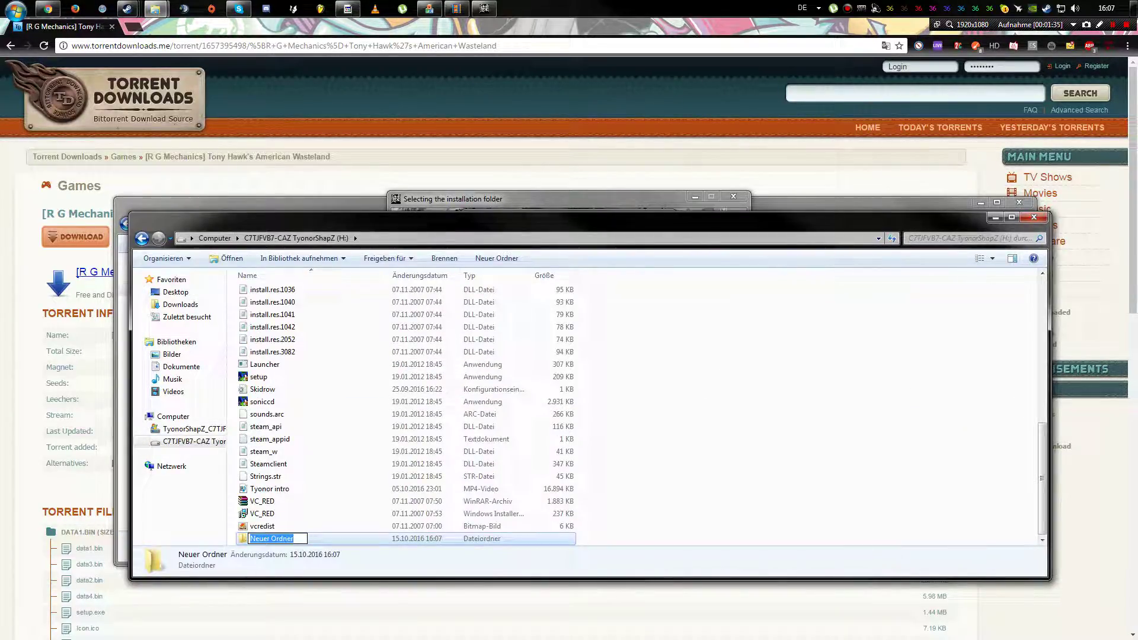
pyautogui.press('BackSpace')
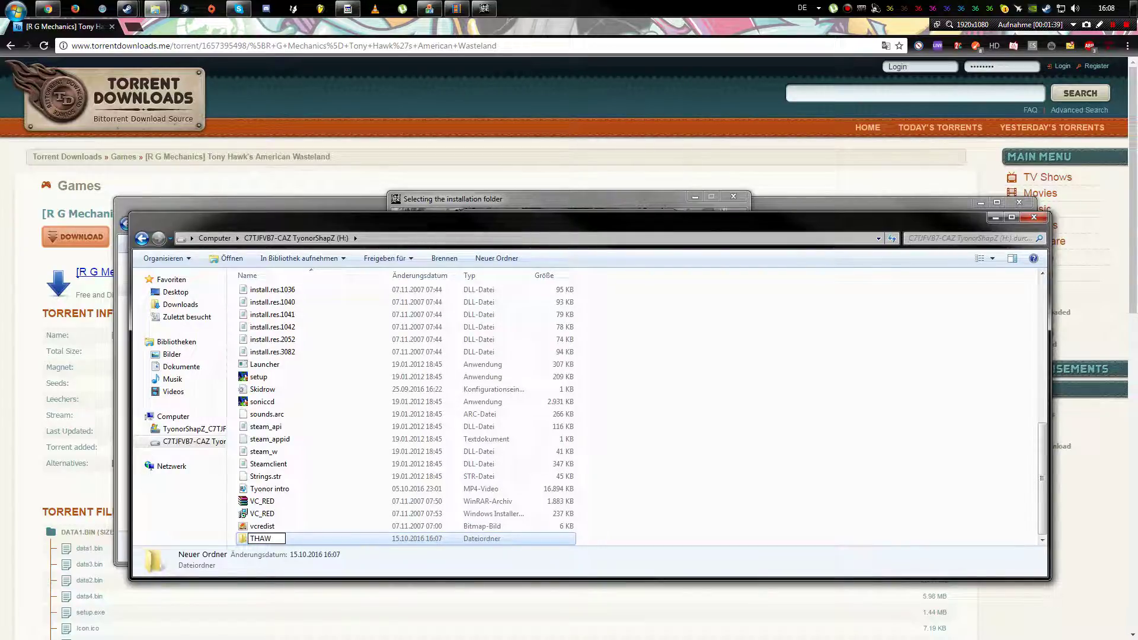
pyautogui.press('Return')
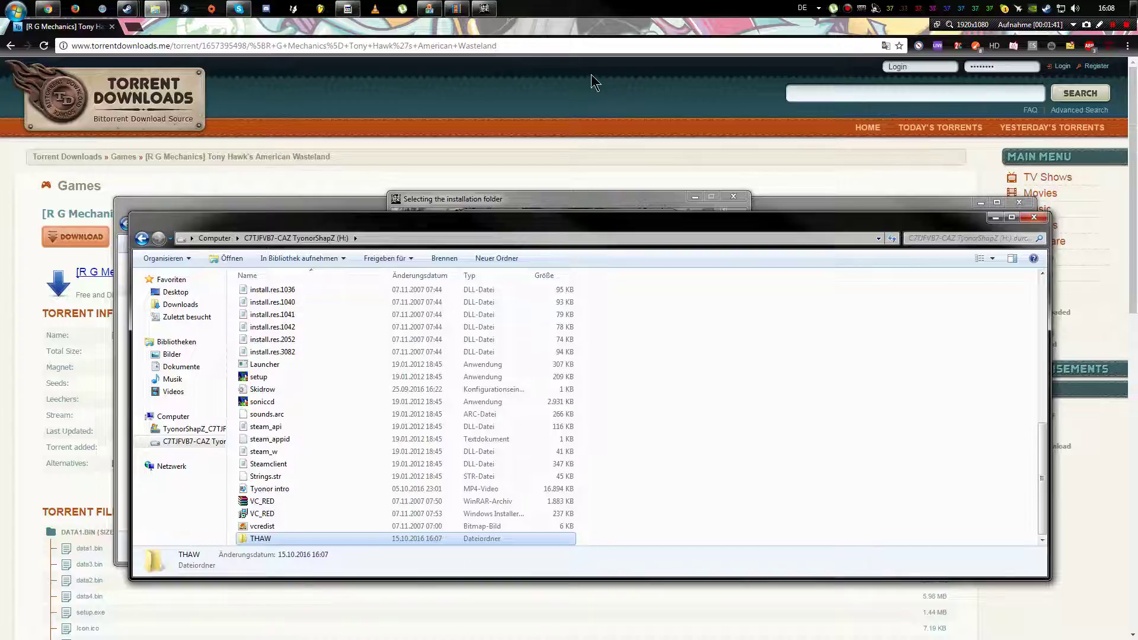
# Set the installation folder to H:\THAW
pyautogui.click(1033, 217)
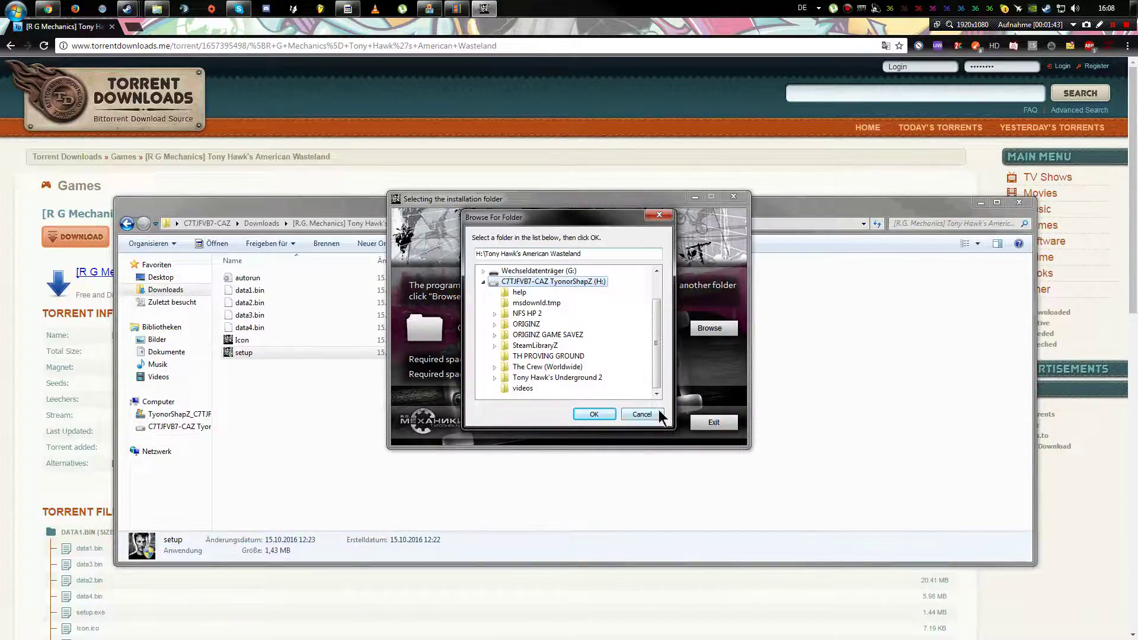
pyautogui.click(659, 413)
pyautogui.click(710, 328)
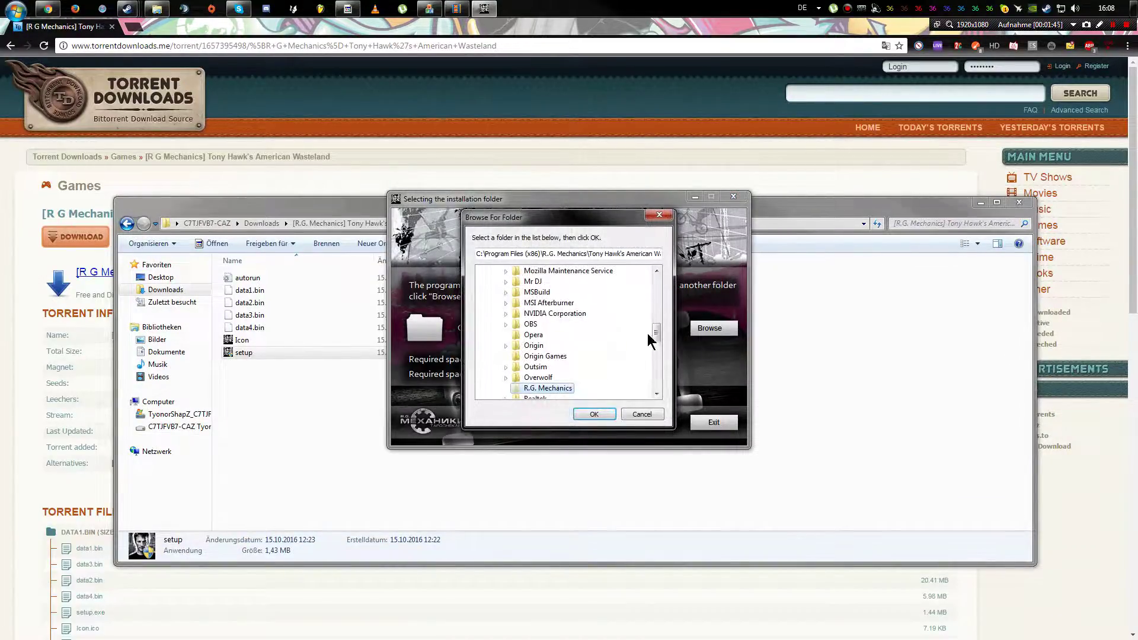
pyautogui.moveTo(656, 331); pyautogui.dragTo(663, 397)
pyautogui.doubleClick(560, 388)
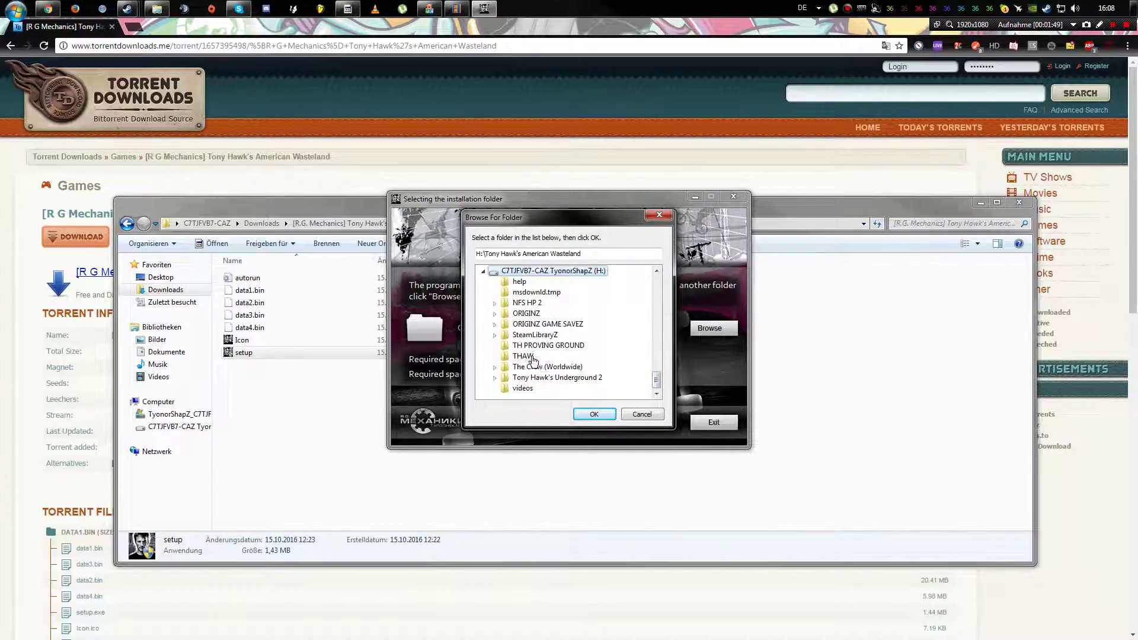
pyautogui.click(524, 357)
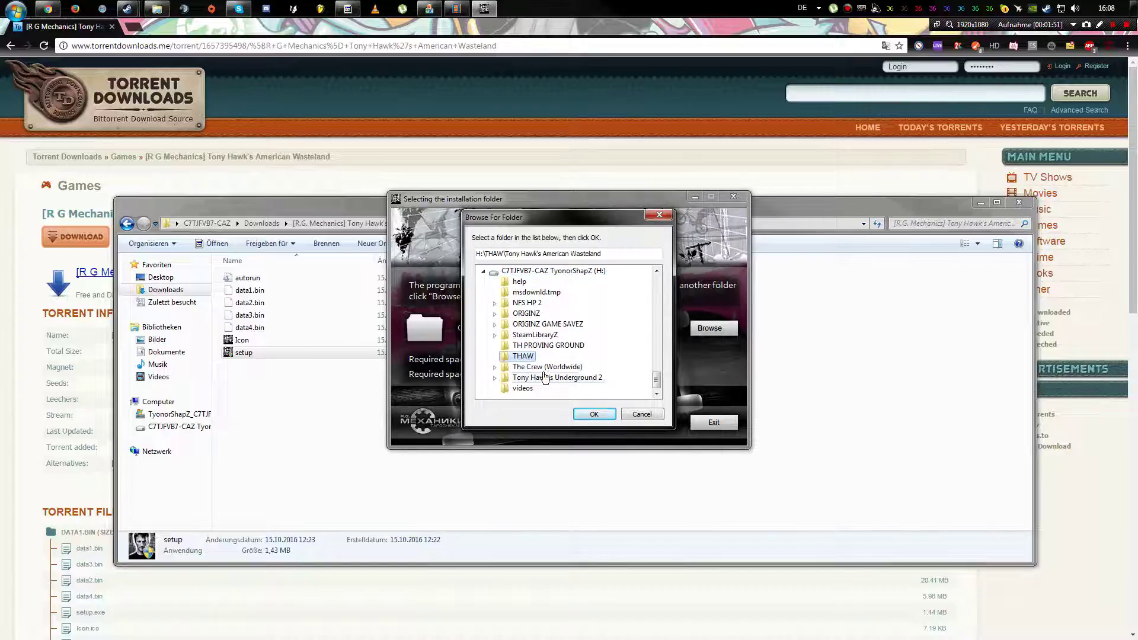
pyautogui.click(594, 414)
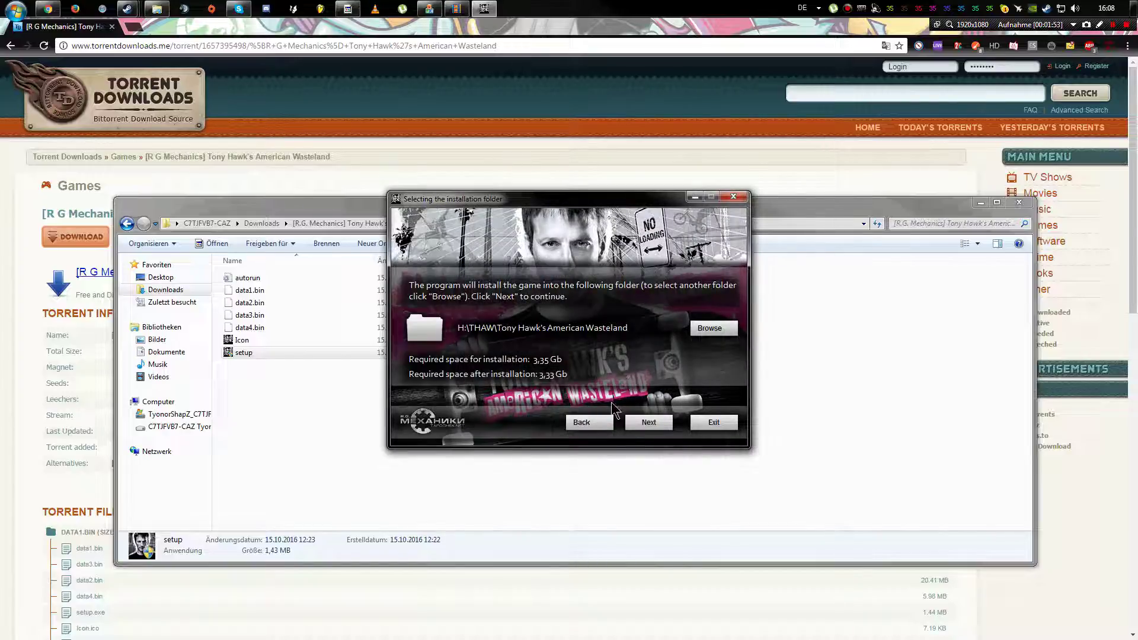
# Choose English as the game's interface language
pyautogui.click(638, 430)
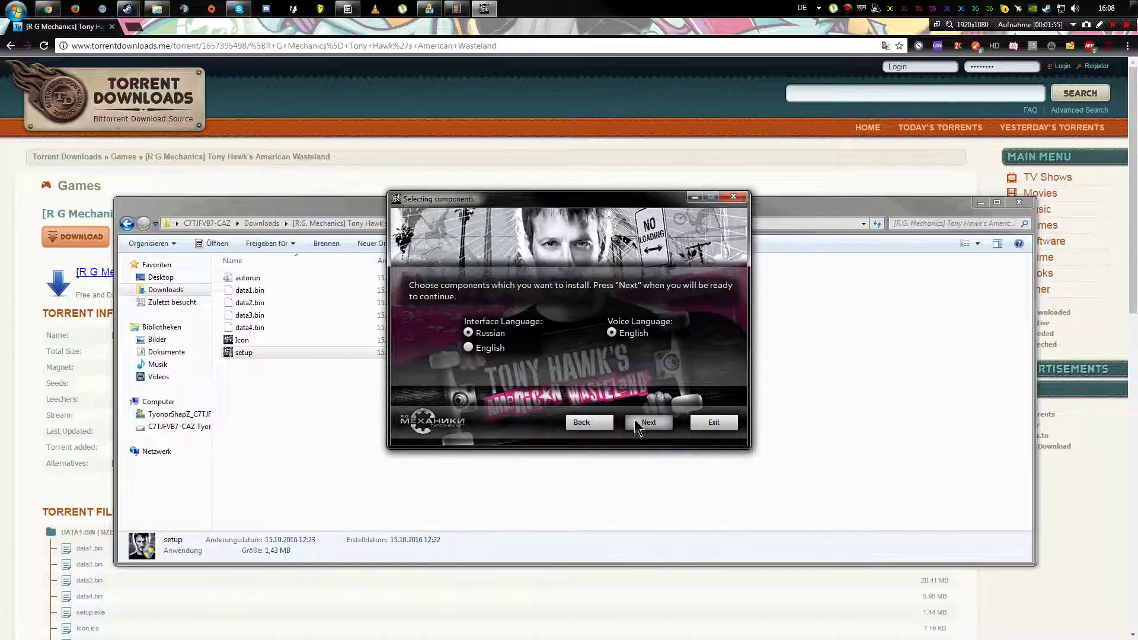
pyautogui.click(469, 349)
pyautogui.click(649, 423)
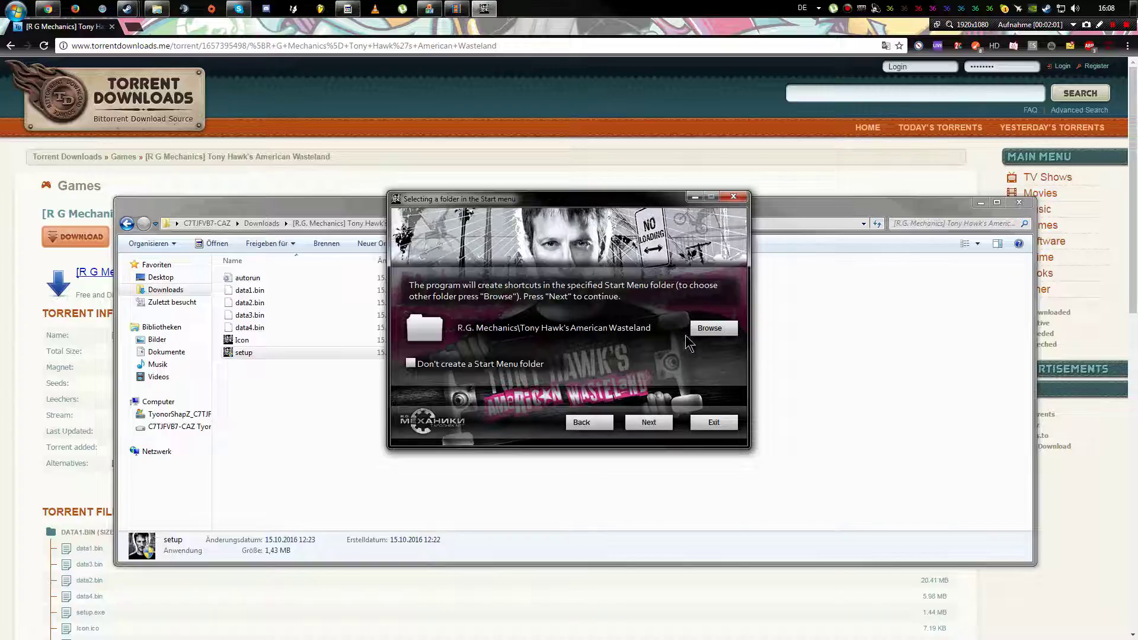
# Keep R.G. Mechanics as the Start menu folder and advance to additional tasks
pyautogui.click(718, 329)
pyautogui.scroll(-3, 644, 385)
pyautogui.scroll(6, 640, 394)
pyautogui.scroll(-7, 628, 401)
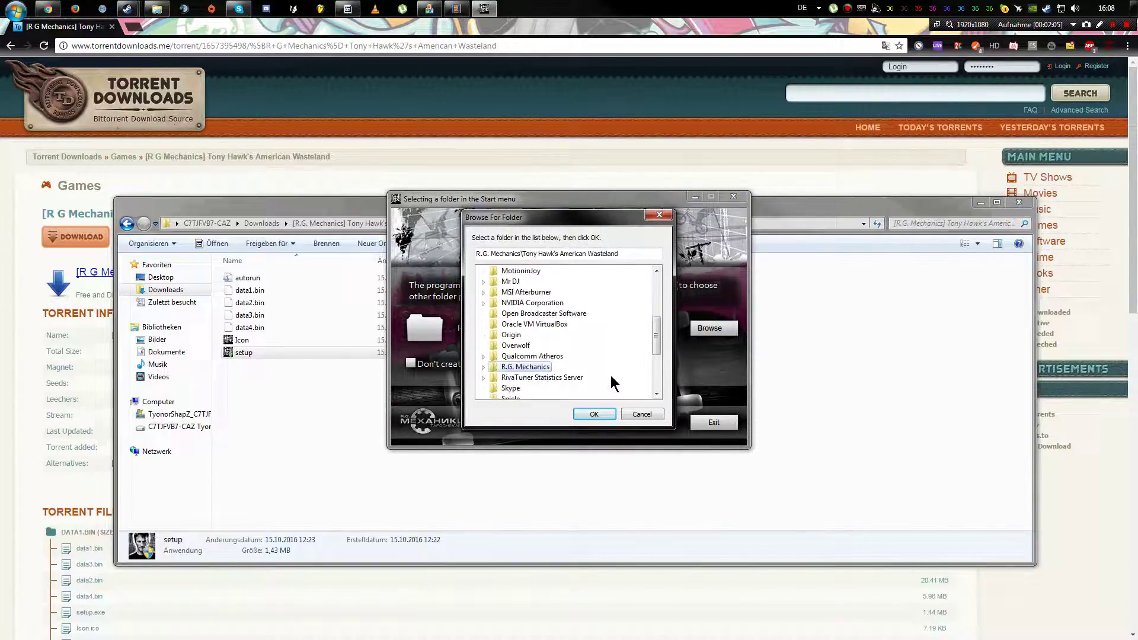
pyautogui.click(608, 414)
pyautogui.click(649, 422)
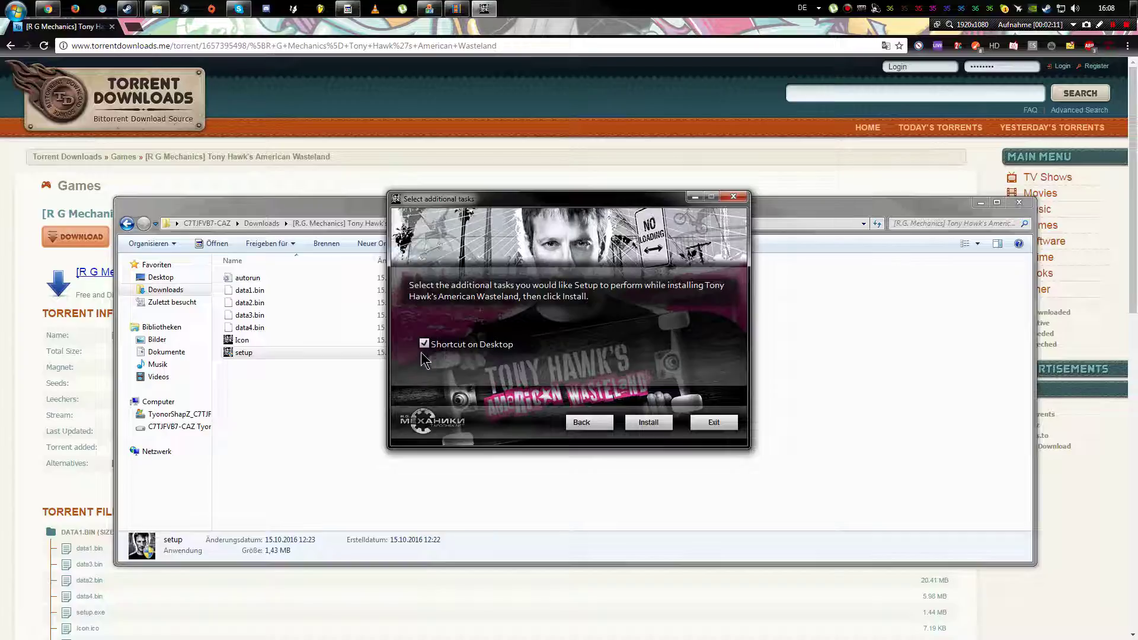
# Start the installation, then restore the Chrome window and move it up and left
pyautogui.click(648, 422)
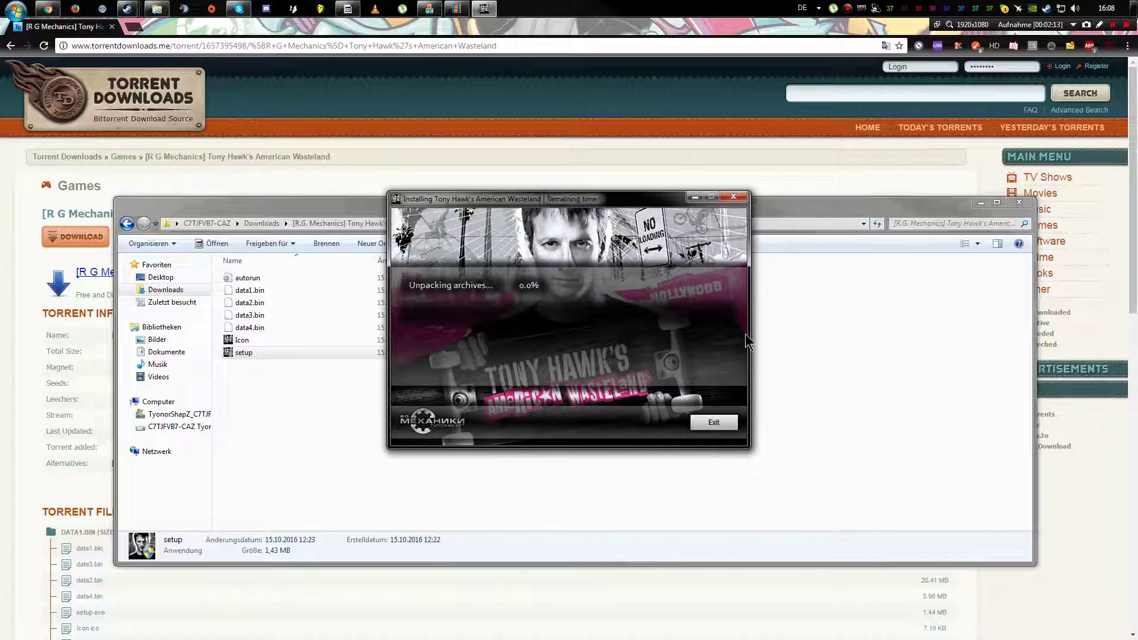
pyautogui.click(665, 160)
pyautogui.rightClick(664, 160)
pyautogui.click(495, 9)
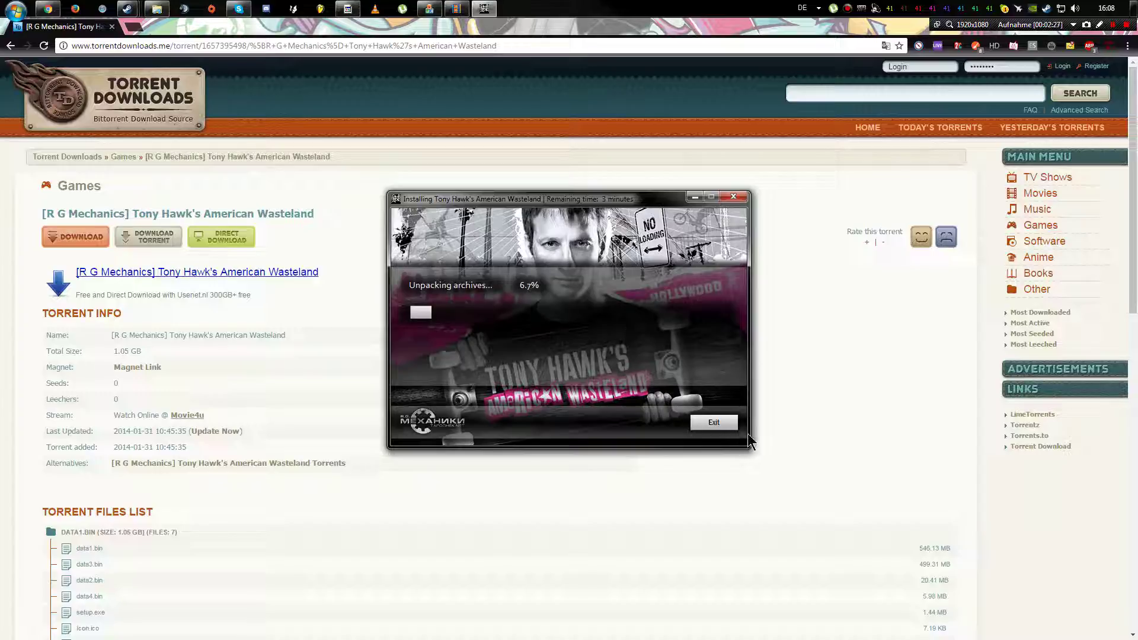
pyautogui.doubleClick(919, 19)
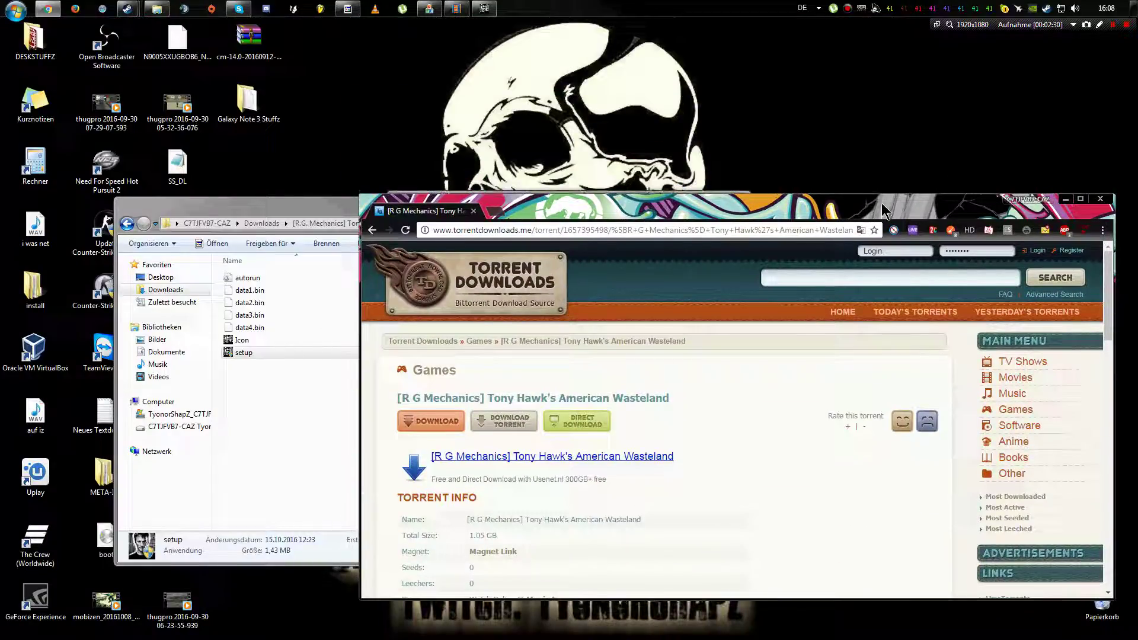
pyautogui.moveTo(871, 153); pyautogui.dragTo(773, 0)
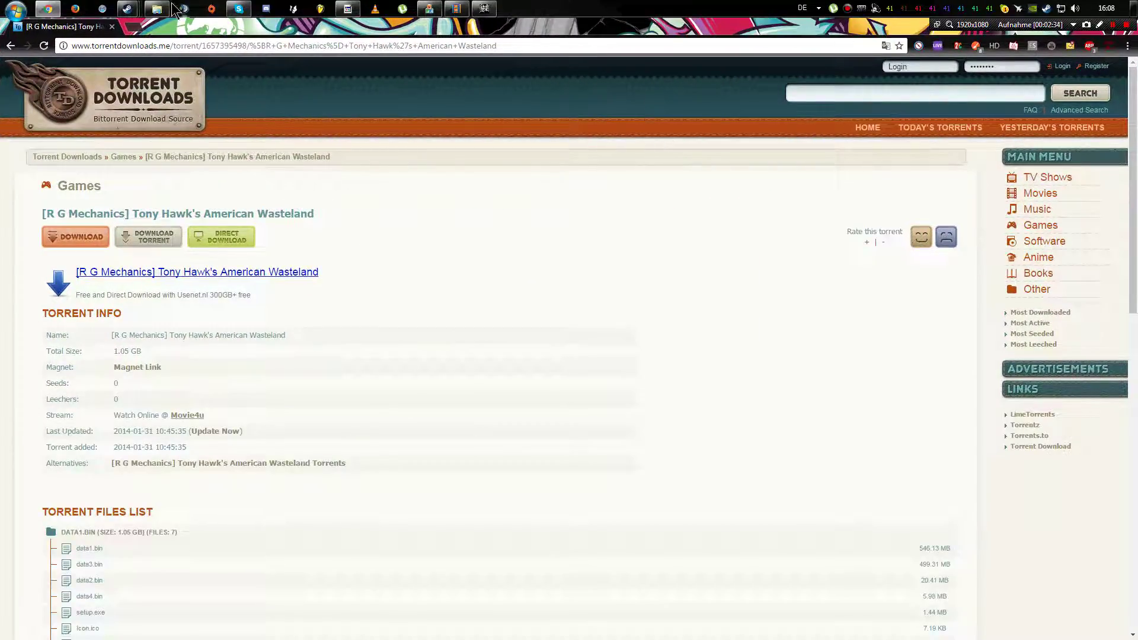
# Close Chrome and reposition the installer window until unpacking completes successfully
pyautogui.click(111, 27)
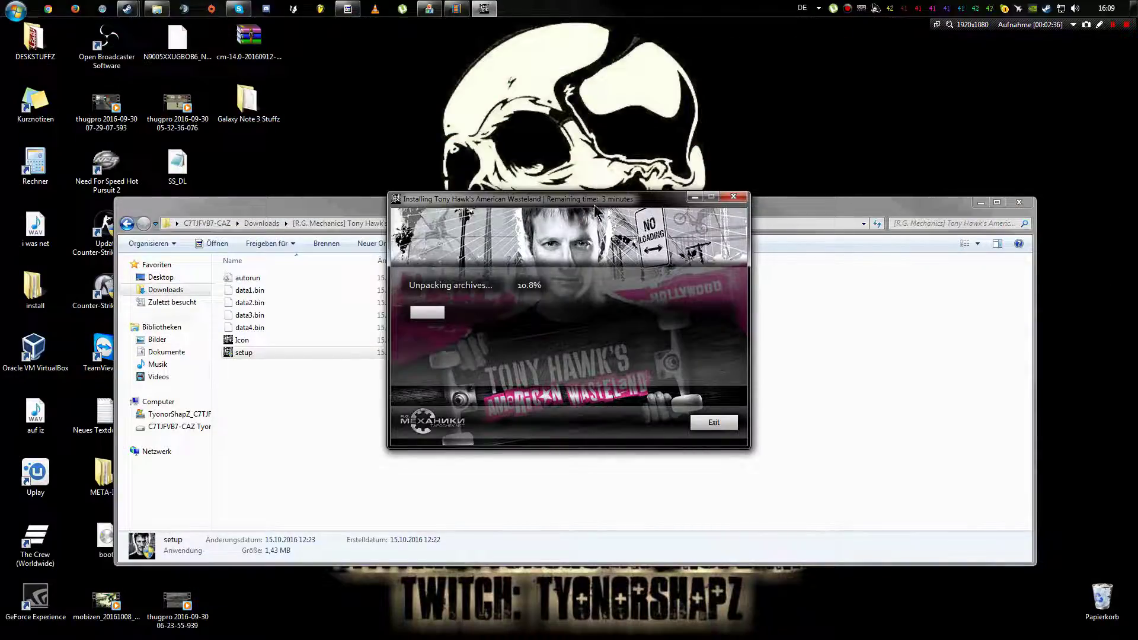
pyautogui.moveTo(598, 203); pyautogui.dragTo(606, 200)
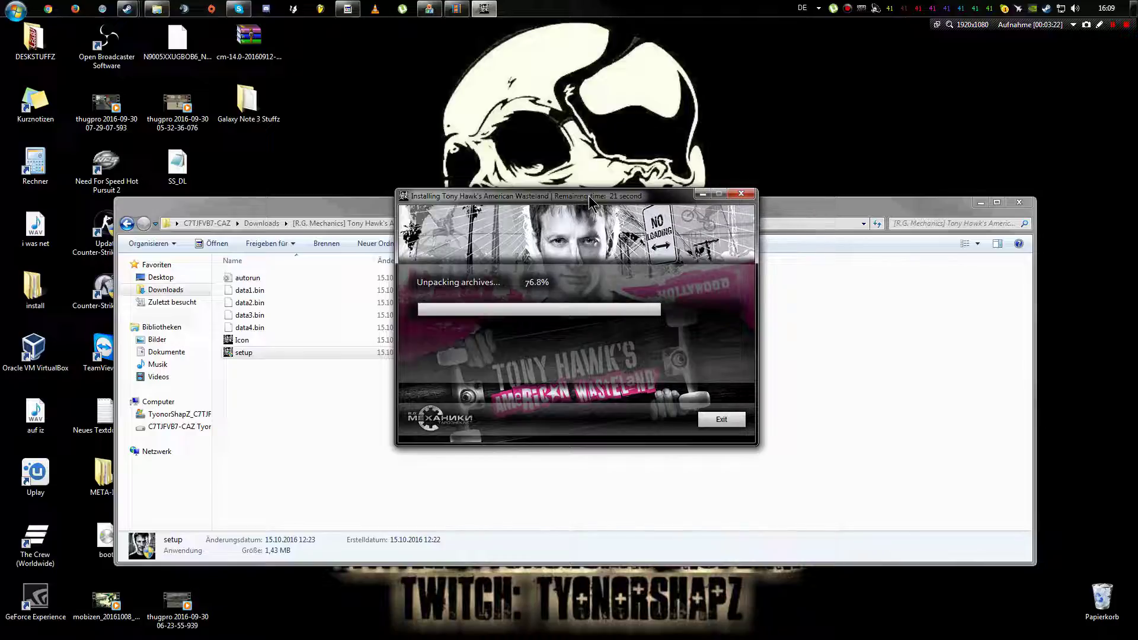
pyautogui.moveTo(590, 200); pyautogui.dragTo(760, 180)
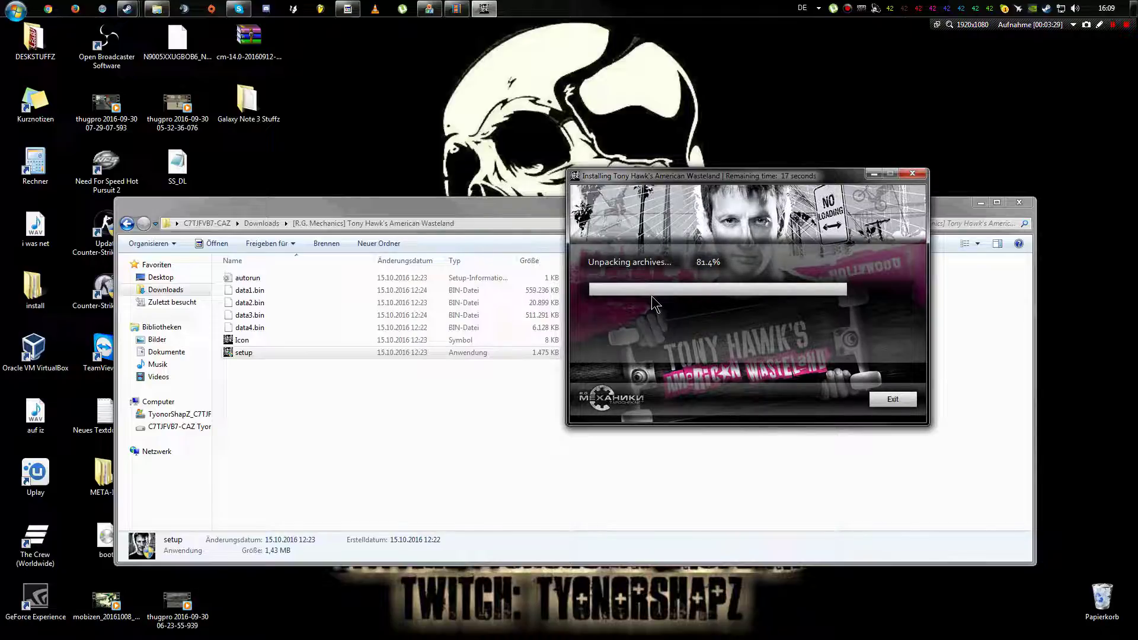
pyautogui.moveTo(623, 178); pyautogui.dragTo(444, 168)
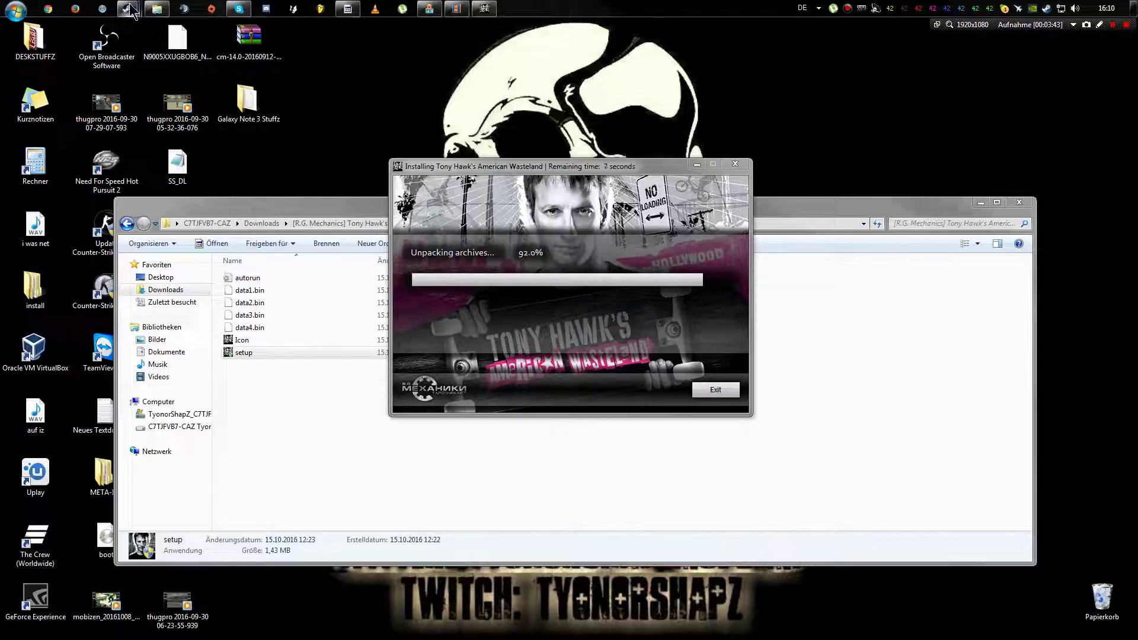
pyautogui.moveTo(131, 10)
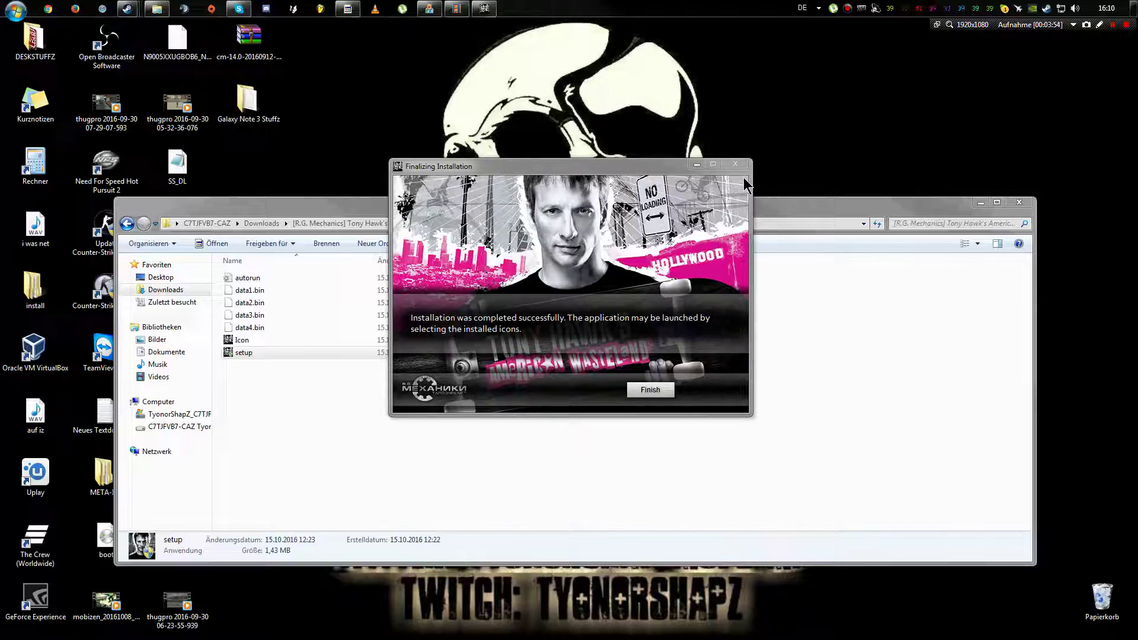
# Finish the installer and close the download folder window to reveal the desktop shortcut
pyautogui.click(649, 389)
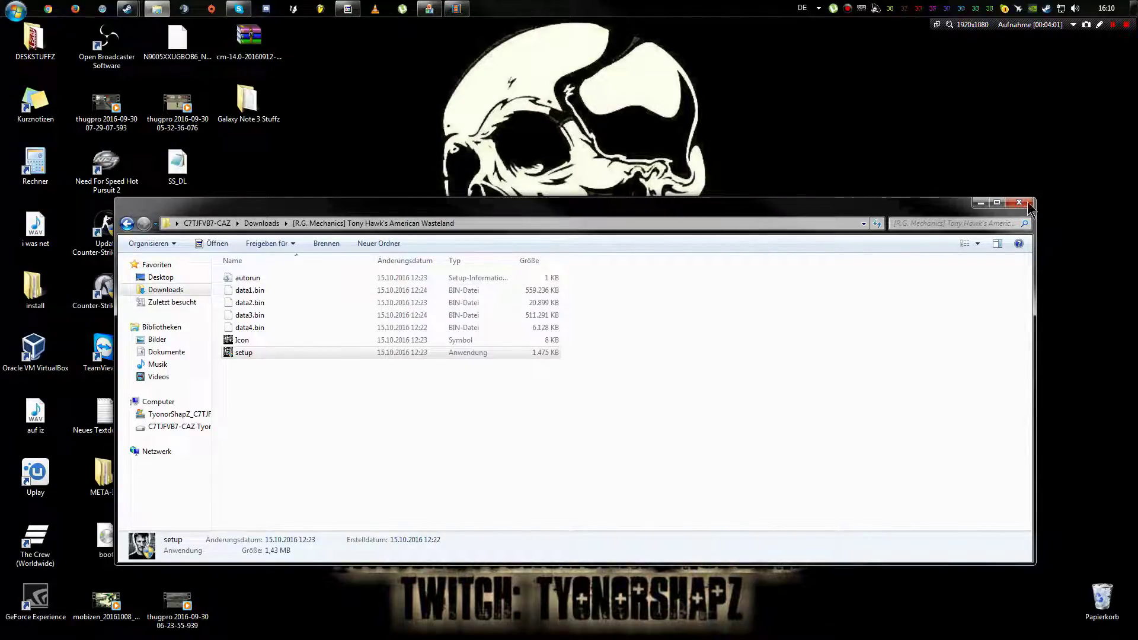
pyautogui.moveTo(936, 206); pyautogui.dragTo(988, 185)
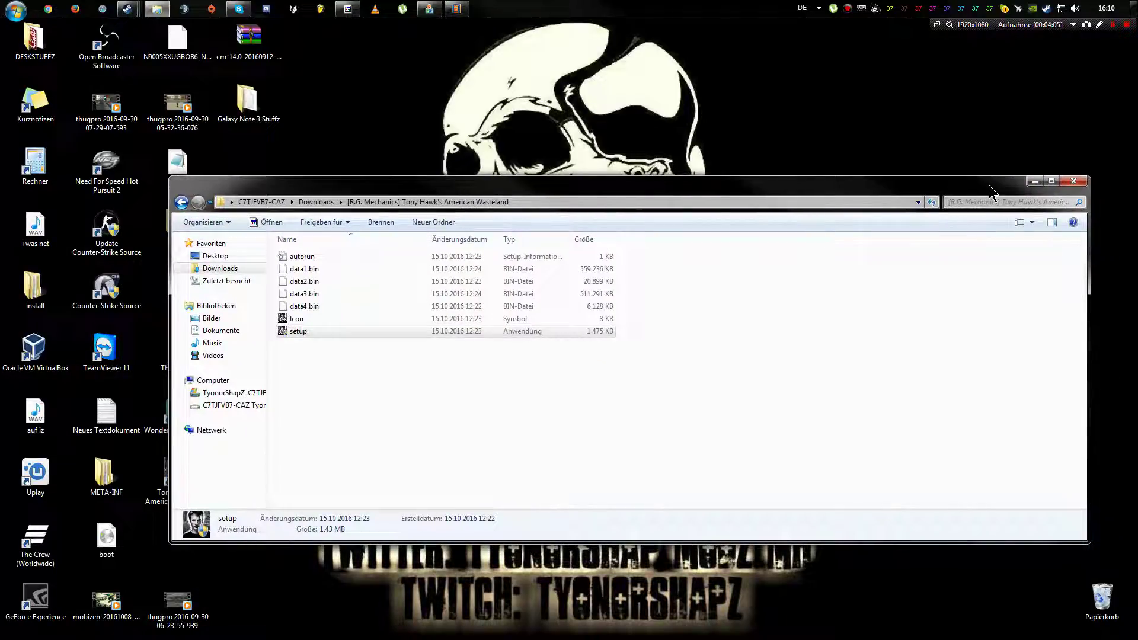
pyautogui.click(1074, 185)
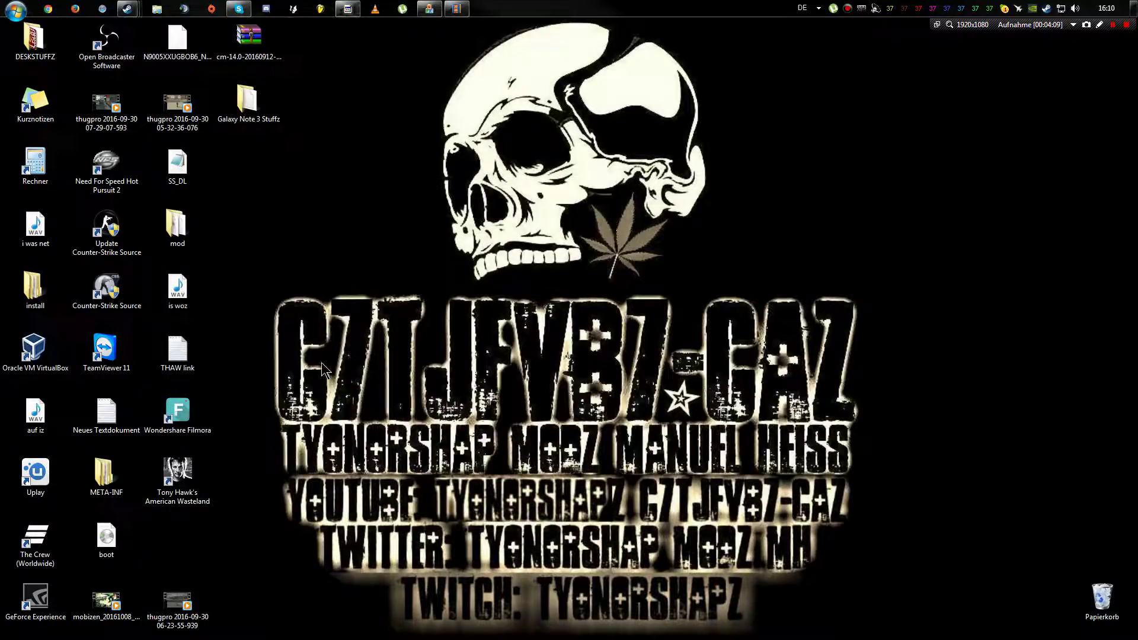
pyautogui.moveTo(181, 500)
pyautogui.mouseDown()
pyautogui.moveTo(196, 491)
pyautogui.moveTo(332, 201)
pyautogui.moveTo(385, 303)
pyautogui.moveTo(178, 509)
pyautogui.moveTo(184, 498)
pyautogui.mouseUp()
# Launch via the desktop shortcut, pick Very High (1280 x 1024), check the gamepad device, then save and play
pyautogui.doubleClick(184, 495)
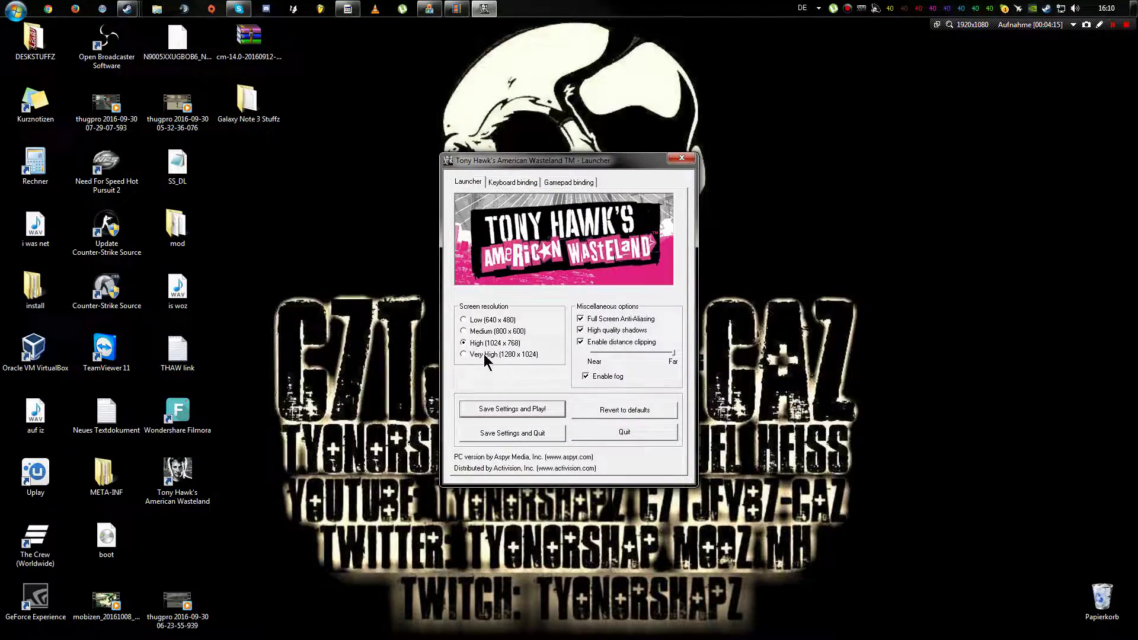
pyautogui.click(486, 356)
pyautogui.click(567, 182)
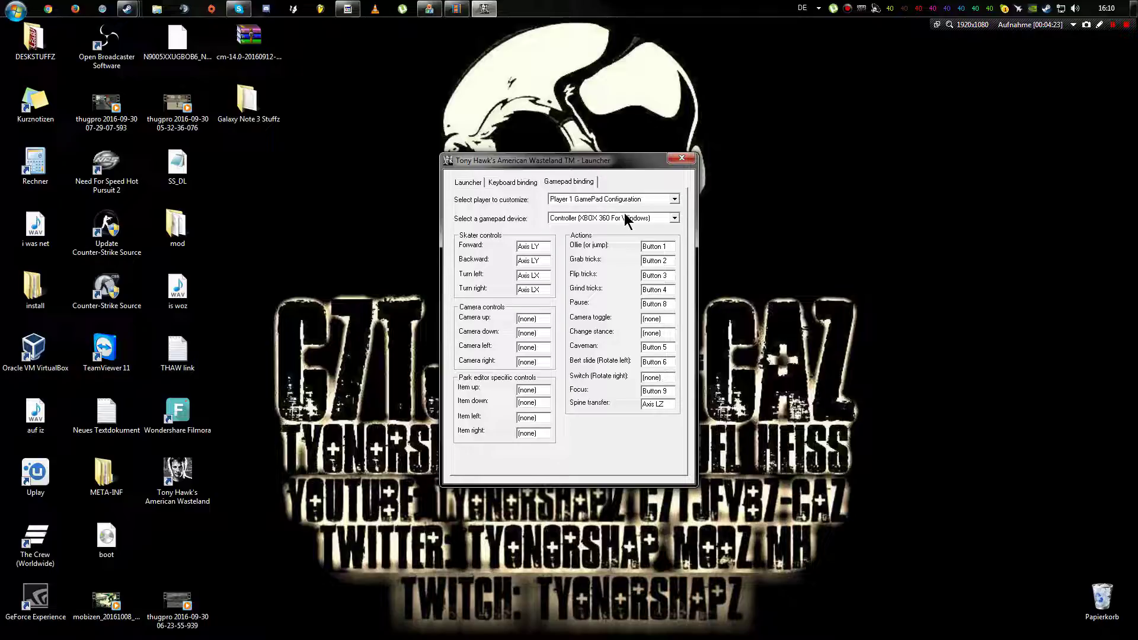
pyautogui.click(676, 219)
pyautogui.click(675, 219)
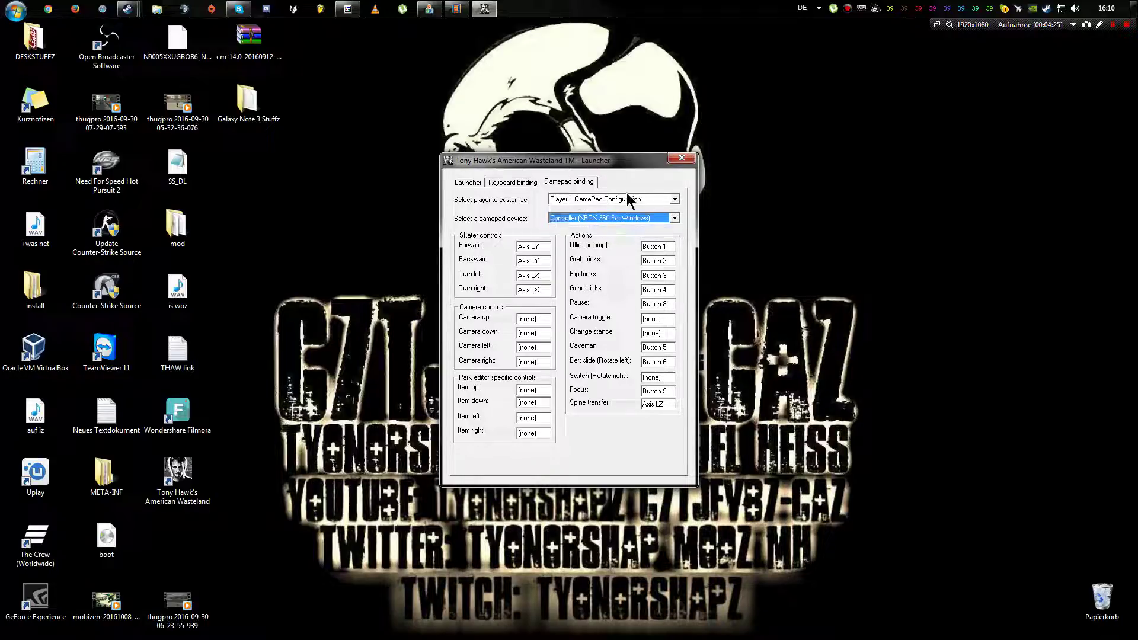
pyautogui.click(468, 183)
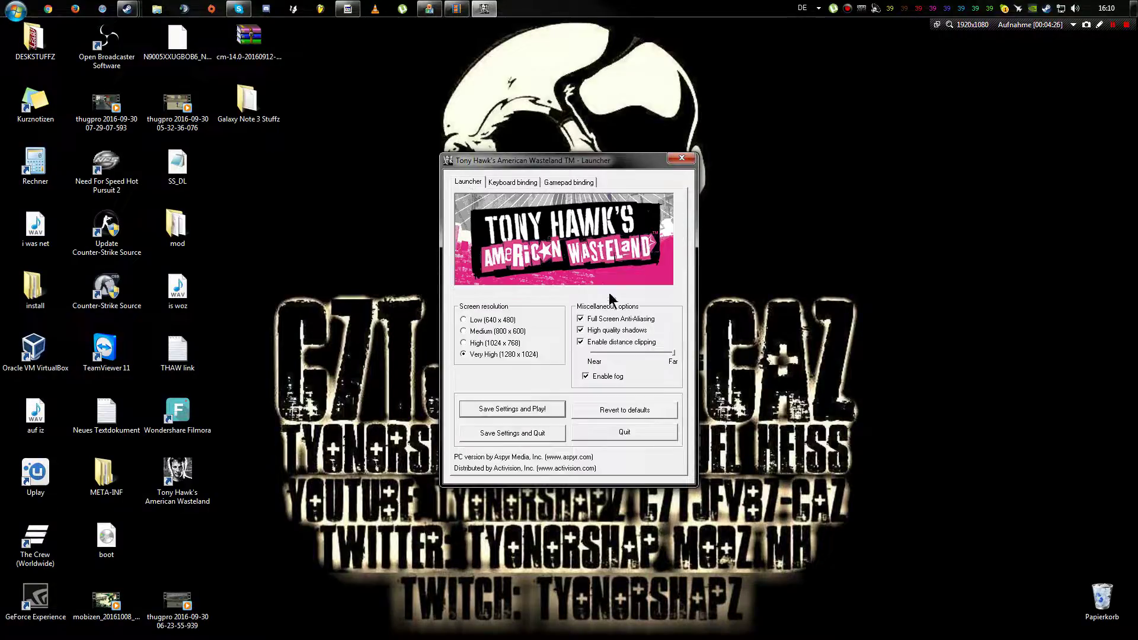
pyautogui.click(529, 410)
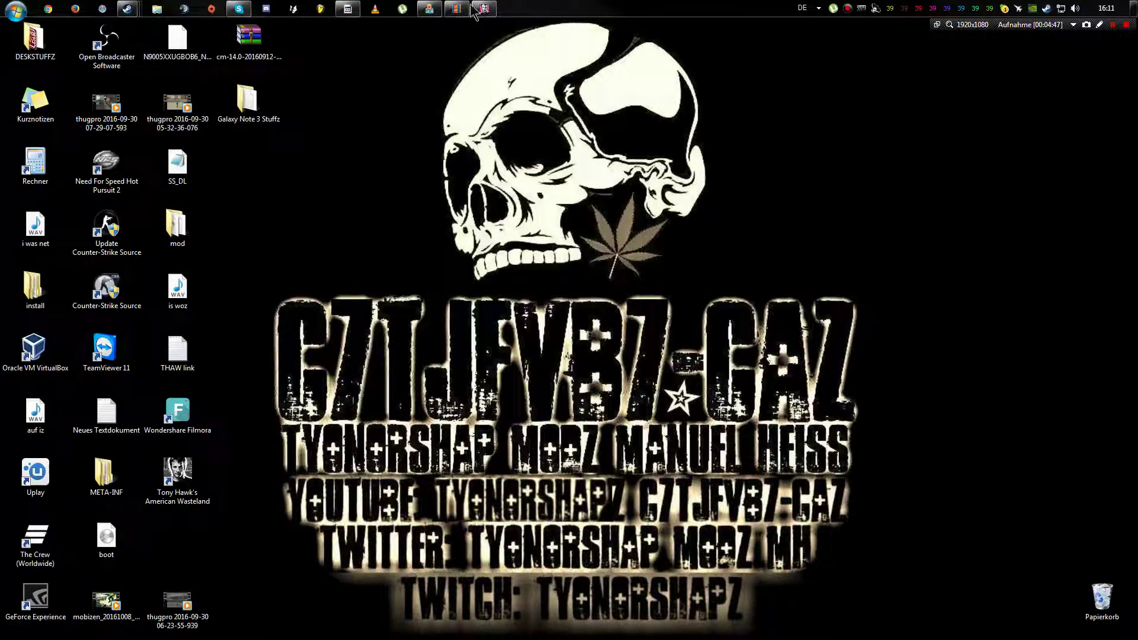
# Close the running Tony Hawk's American Wasteland game window via its taskbar menu (Fenster schließen)
pyautogui.rightClick(484, 8)
pyautogui.click(444, 67)
pyautogui.rightClick(490, 13)
pyautogui.rightClick(492, 13)
pyautogui.click(379, 170)
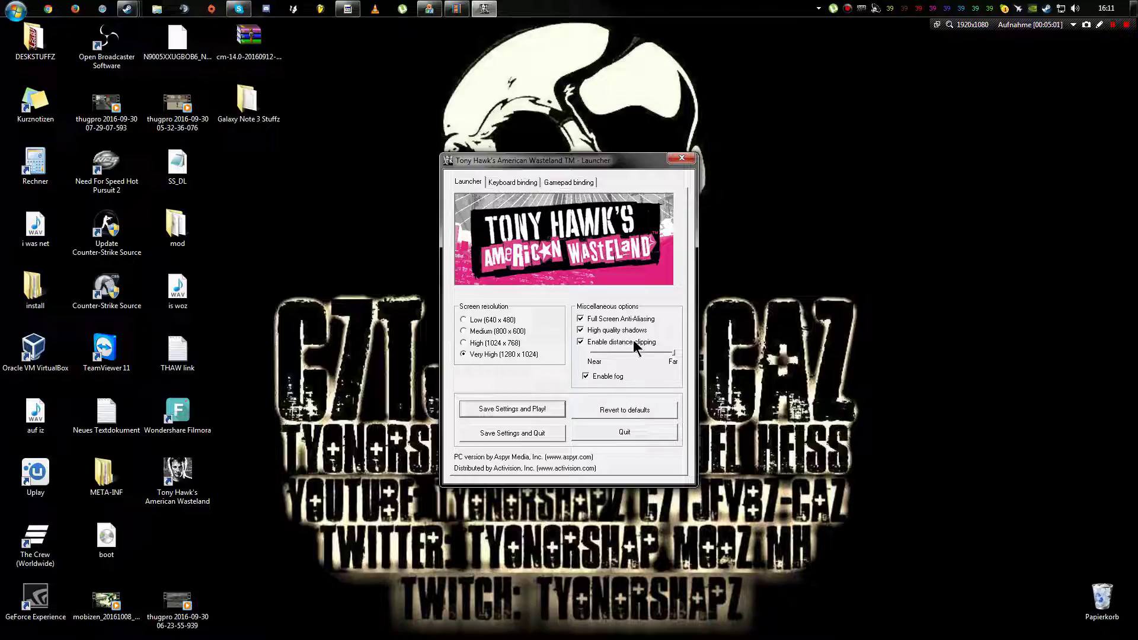
# Review the Gamepad binding and Keyboard binding tabs, then return to the Launcher tab
pyautogui.click(561, 184)
pyautogui.click(501, 182)
pyautogui.click(467, 184)
pyautogui.click(526, 435)
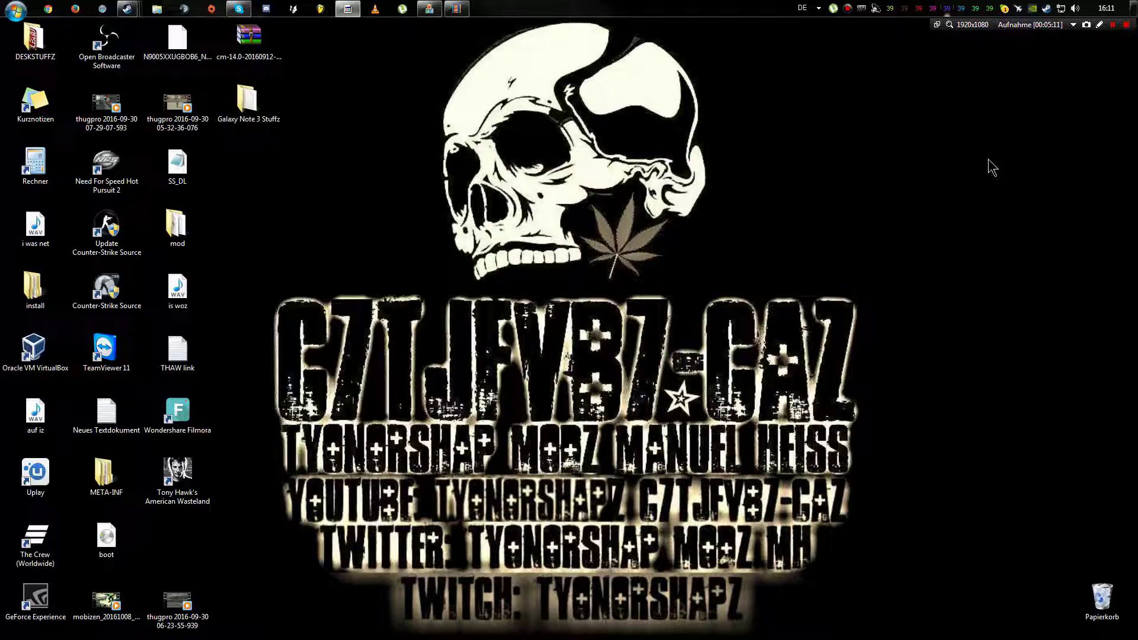